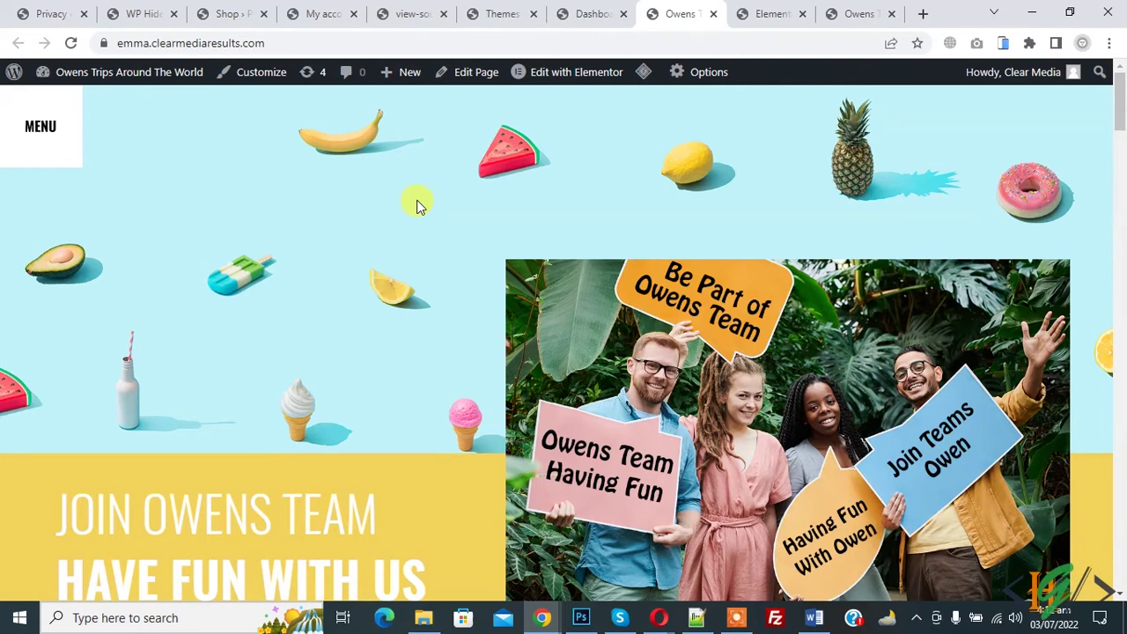
View the front page source with line wrap on and search it for themes/qi asset paths.
{"action": "right_click", "coordinate": [309, 208]}
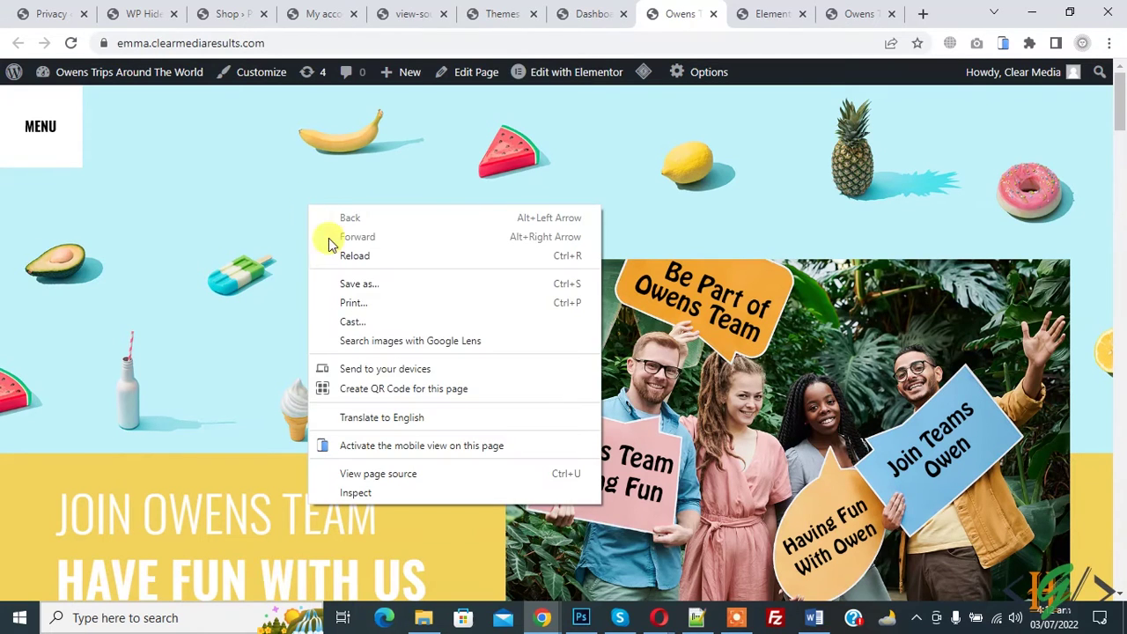
{"action": "left_click", "coordinate": [393, 476]}
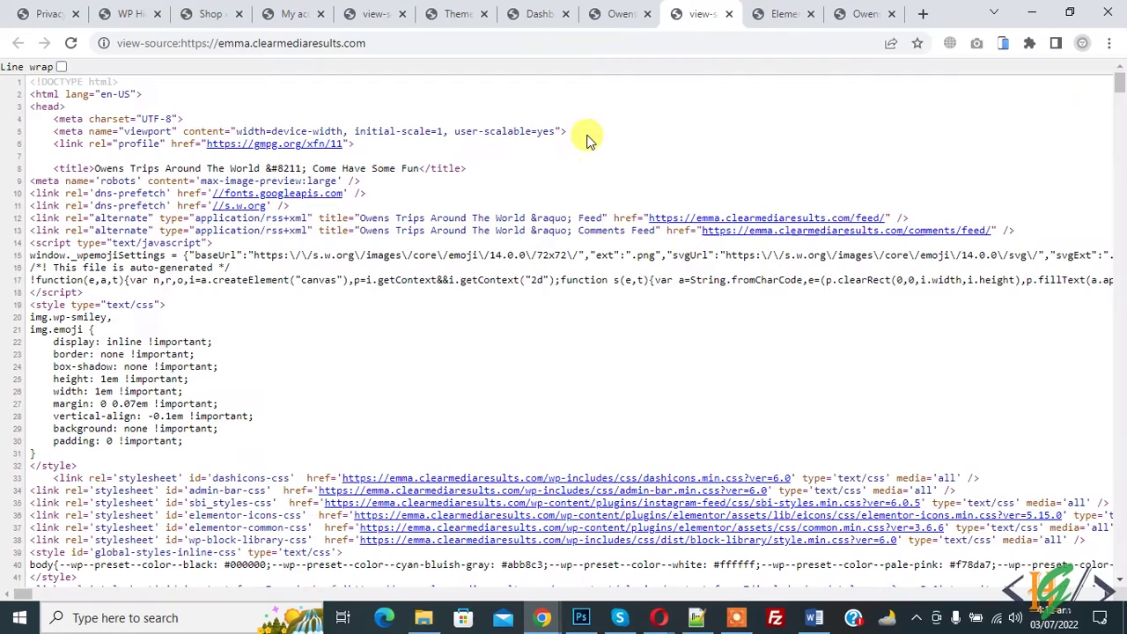
{"action": "left_click", "coordinate": [61, 67]}
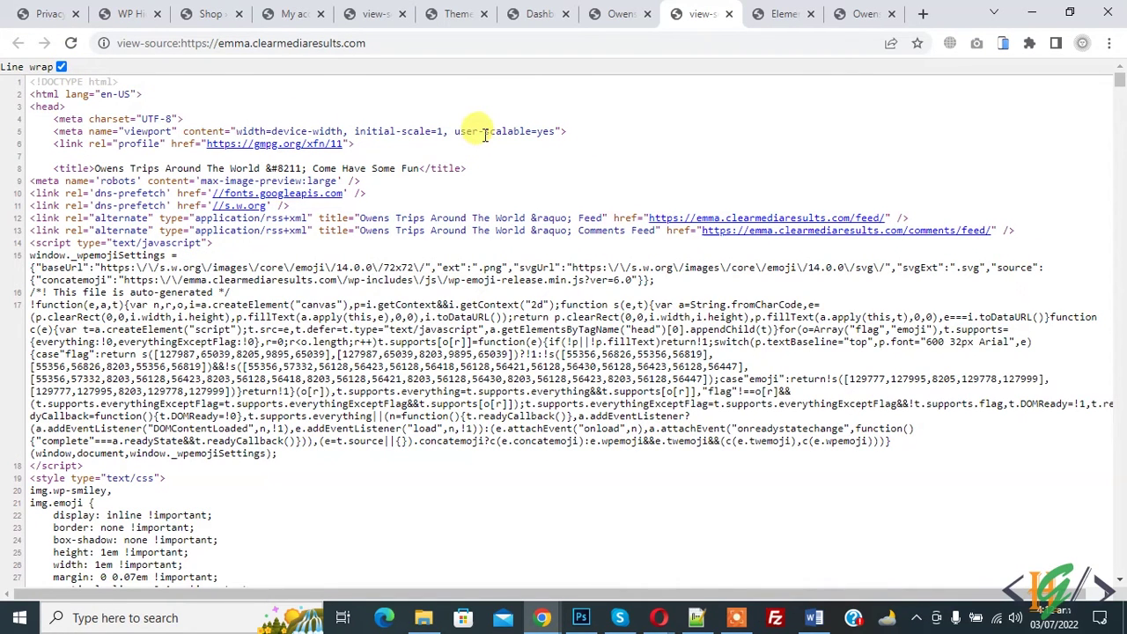
{"action": "key", "text": "ctrl+f"}
{"action": "type", "text": "theme"}
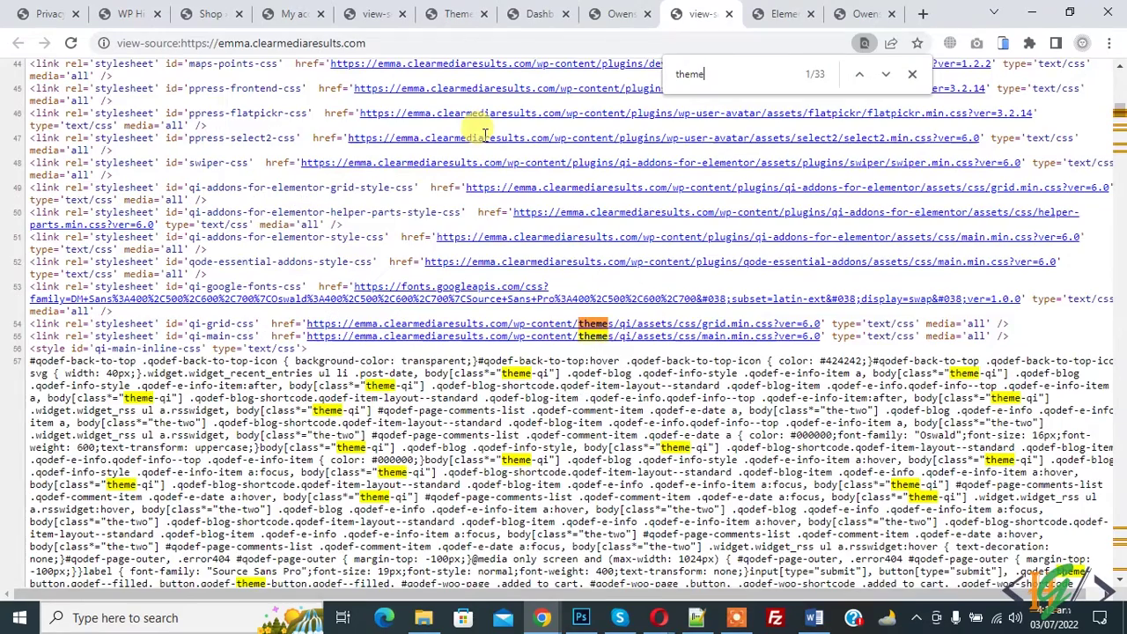
{"action": "type", "text": "s/qi"}
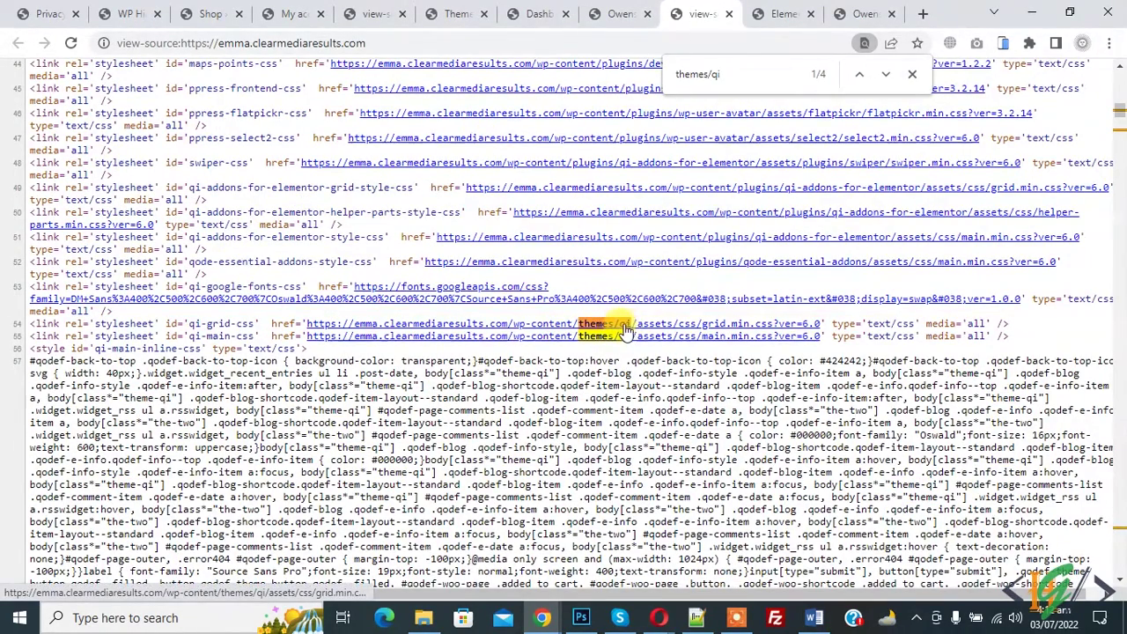
{"action": "left_click", "coordinate": [537, 13]}
{"action": "left_click", "coordinate": [458, 13]}
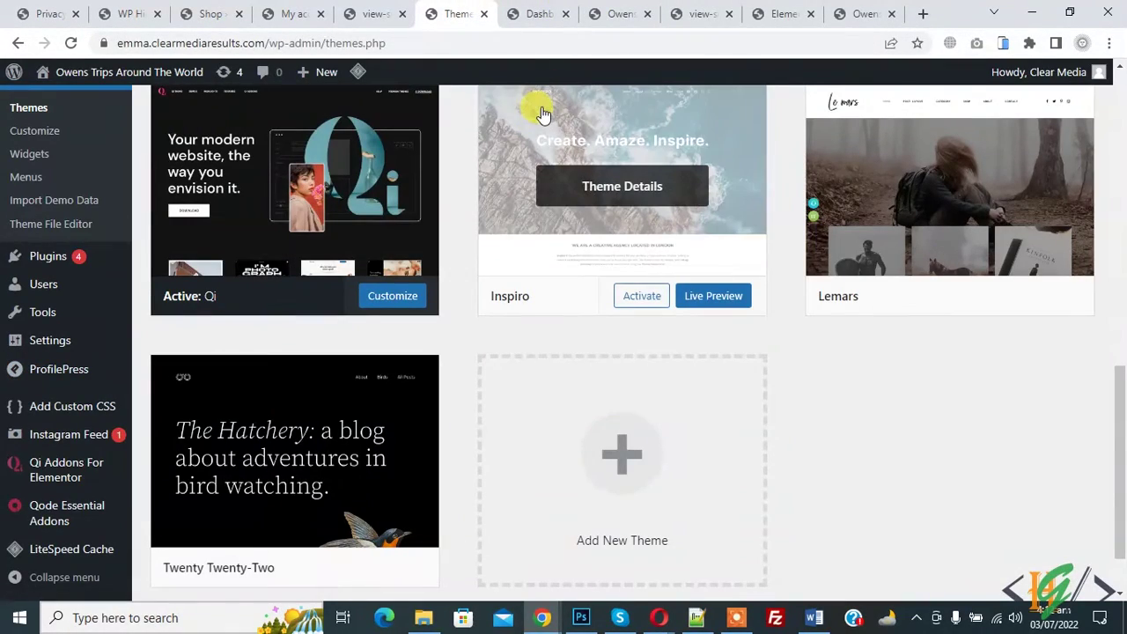
Search Plugins > Add New for WP Hide & Security Enhancer, then install and activate it.
{"action": "left_click", "coordinate": [539, 13]}
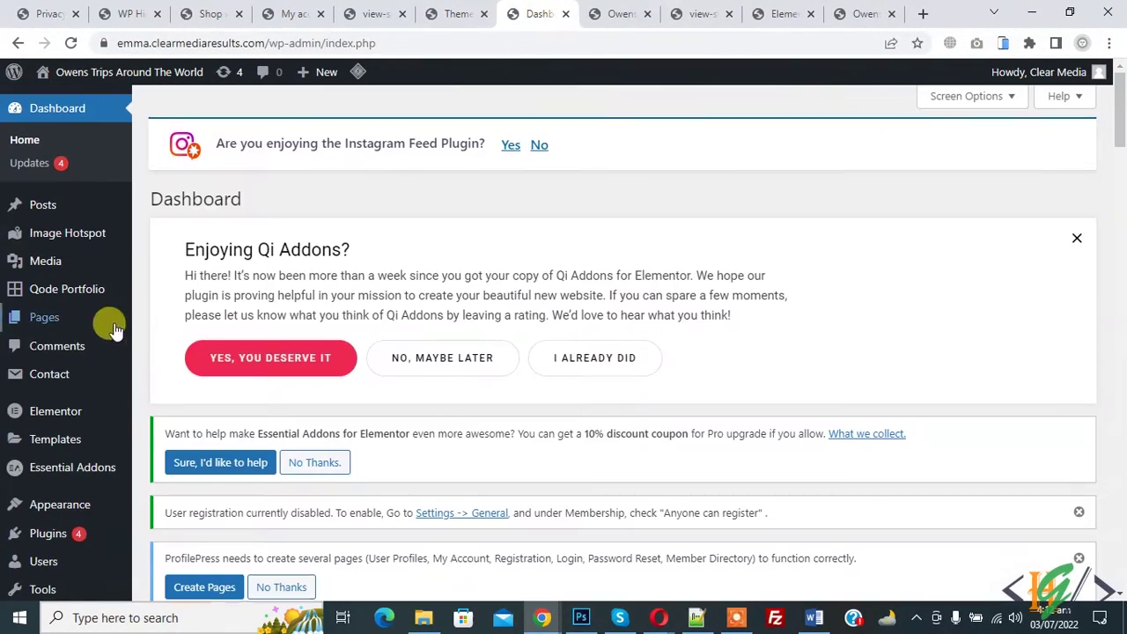
{"action": "scroll", "coordinate": [114, 324], "scroll_direction": "down", "scroll_amount": 3}
{"action": "mouse_move", "coordinate": [80, 290]}
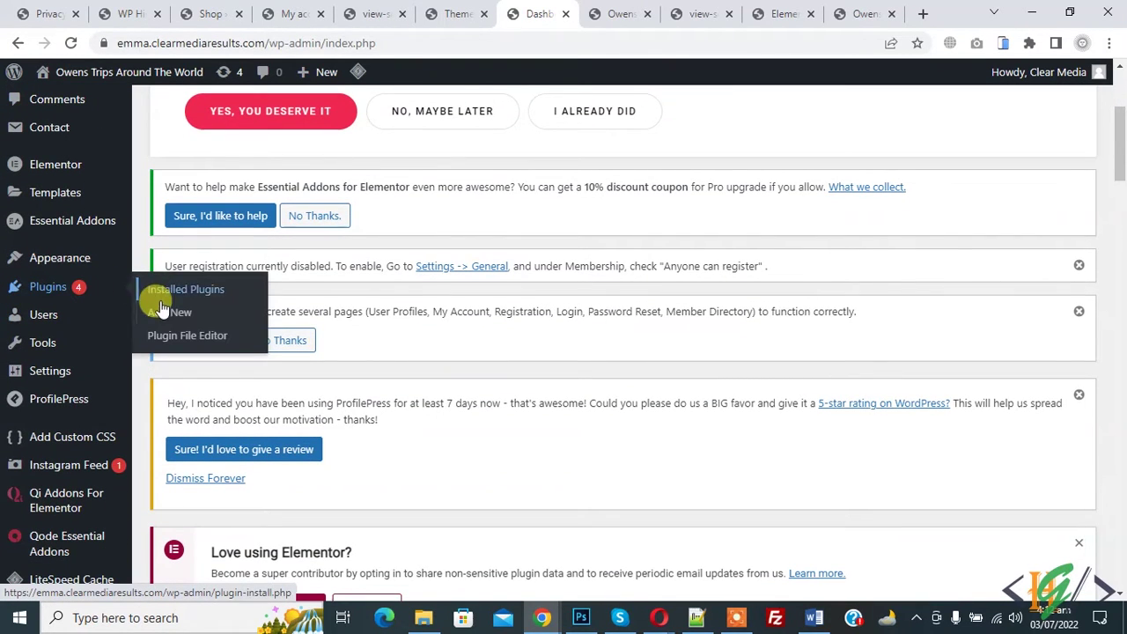
{"action": "left_click", "coordinate": [169, 314]}
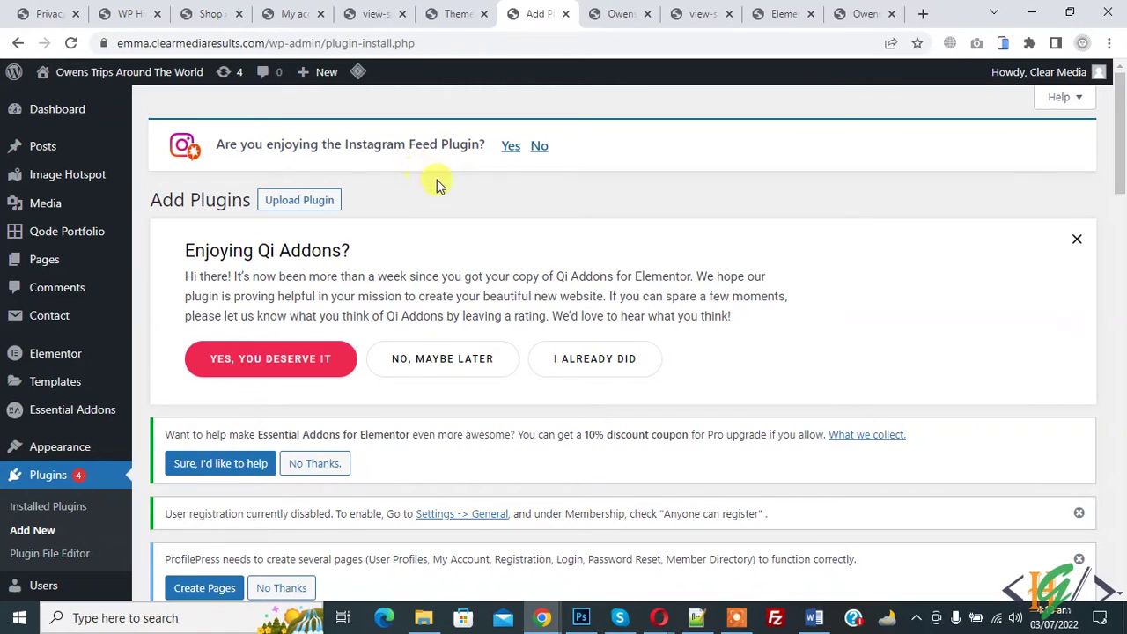
{"action": "scroll", "coordinate": [863, 161], "scroll_direction": "down", "scroll_amount": 7}
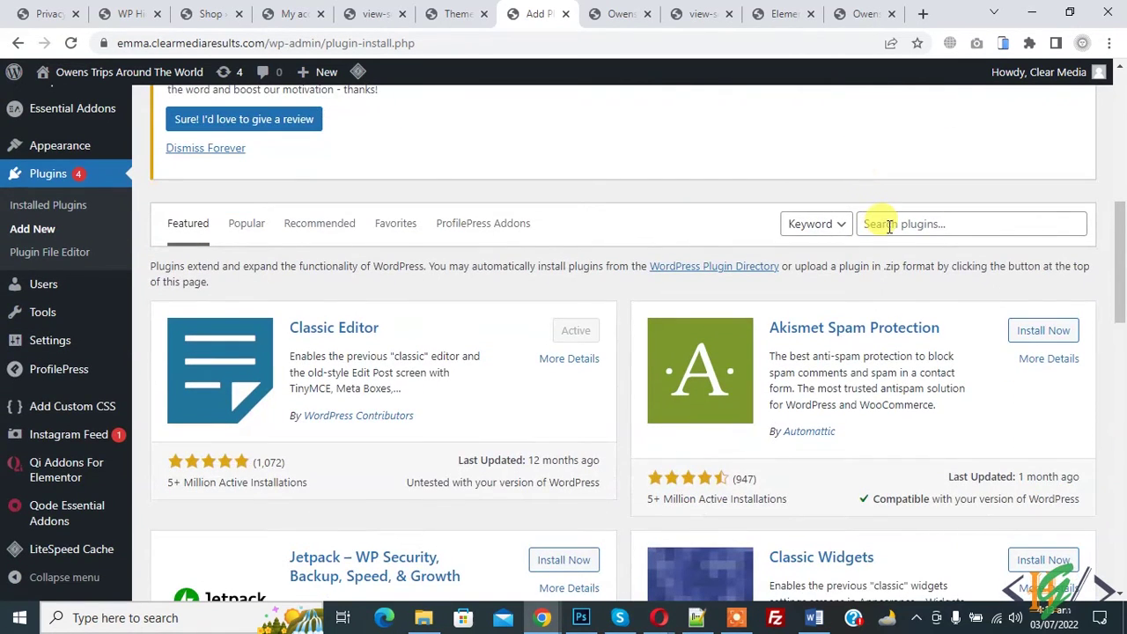
{"action": "left_click", "coordinate": [890, 227]}
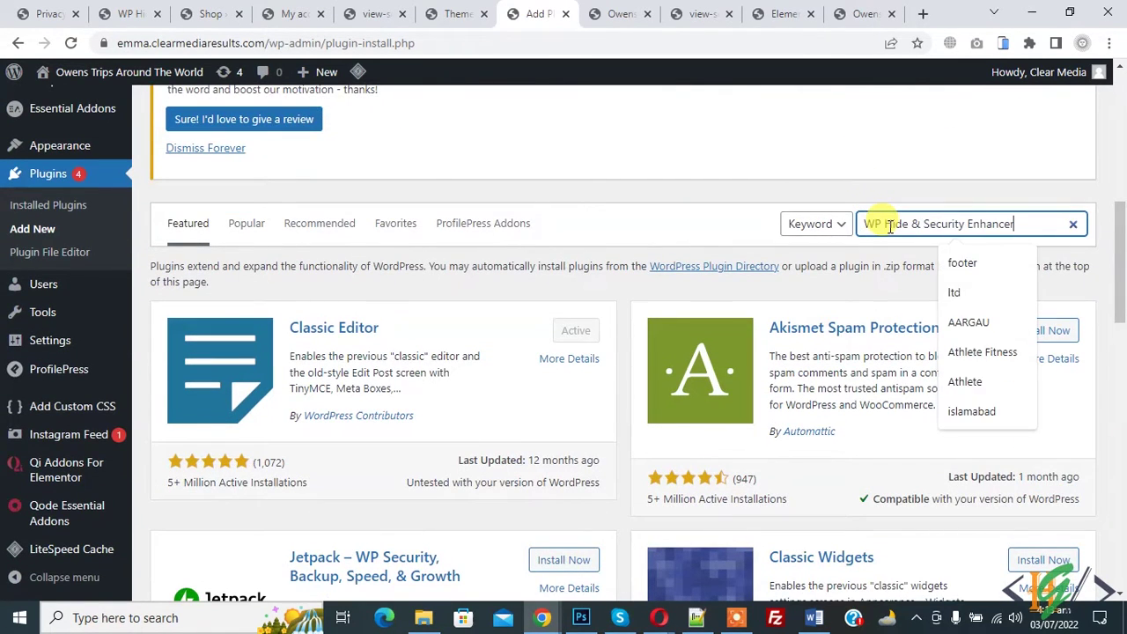
{"action": "type", "text": "WP Hide & Security Enhancer"}
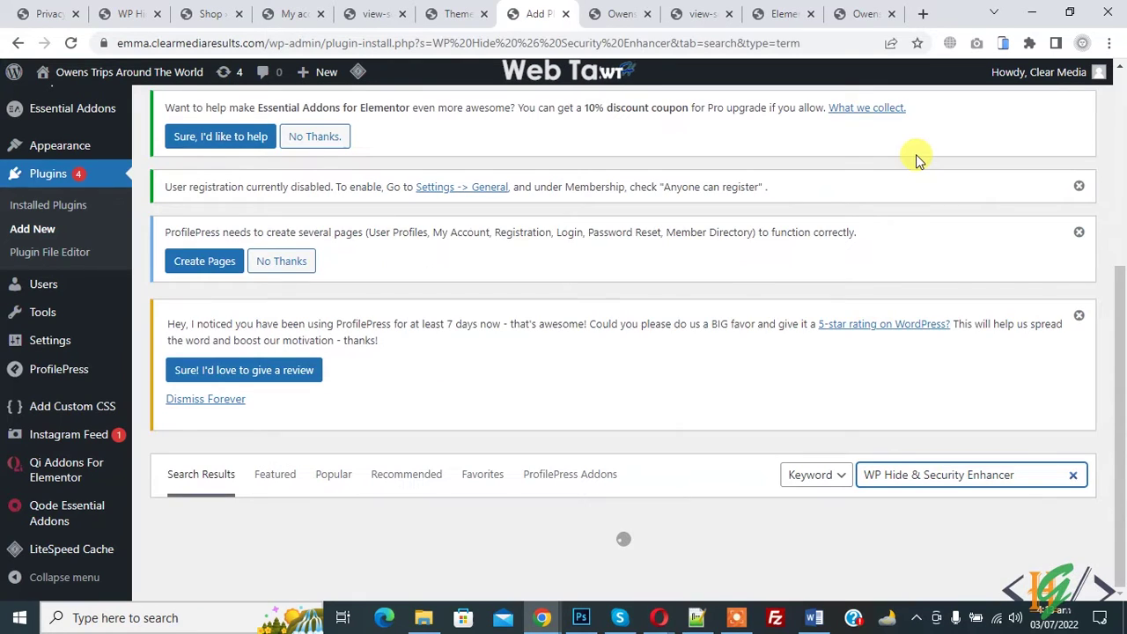
{"action": "scroll", "coordinate": [916, 154], "scroll_direction": "down", "scroll_amount": 3}
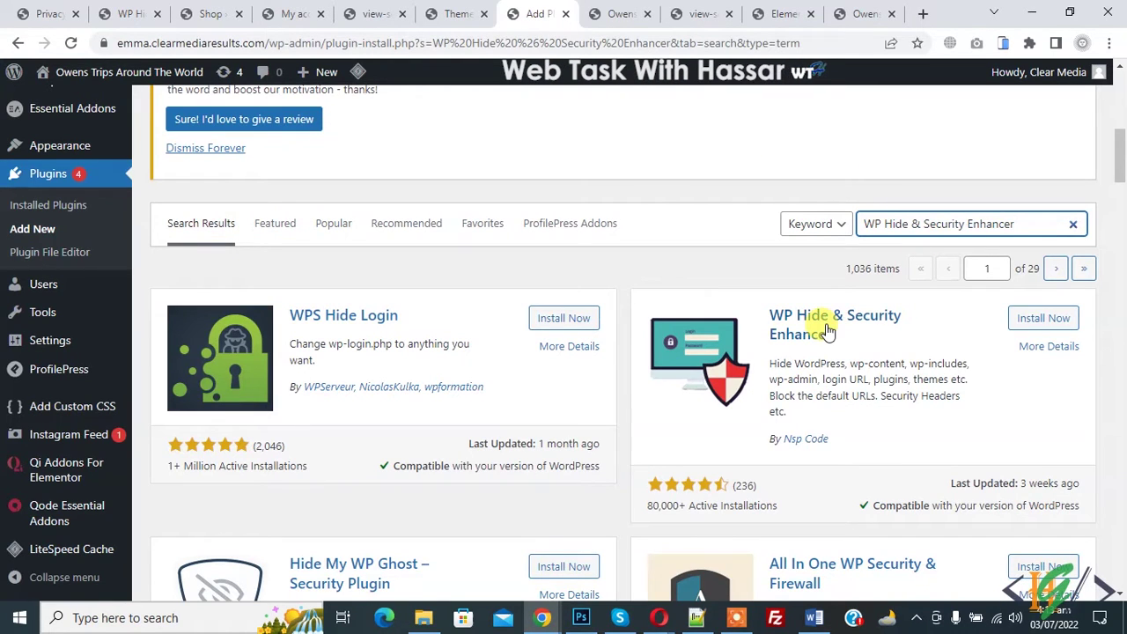
{"action": "left_click", "coordinate": [1030, 319]}
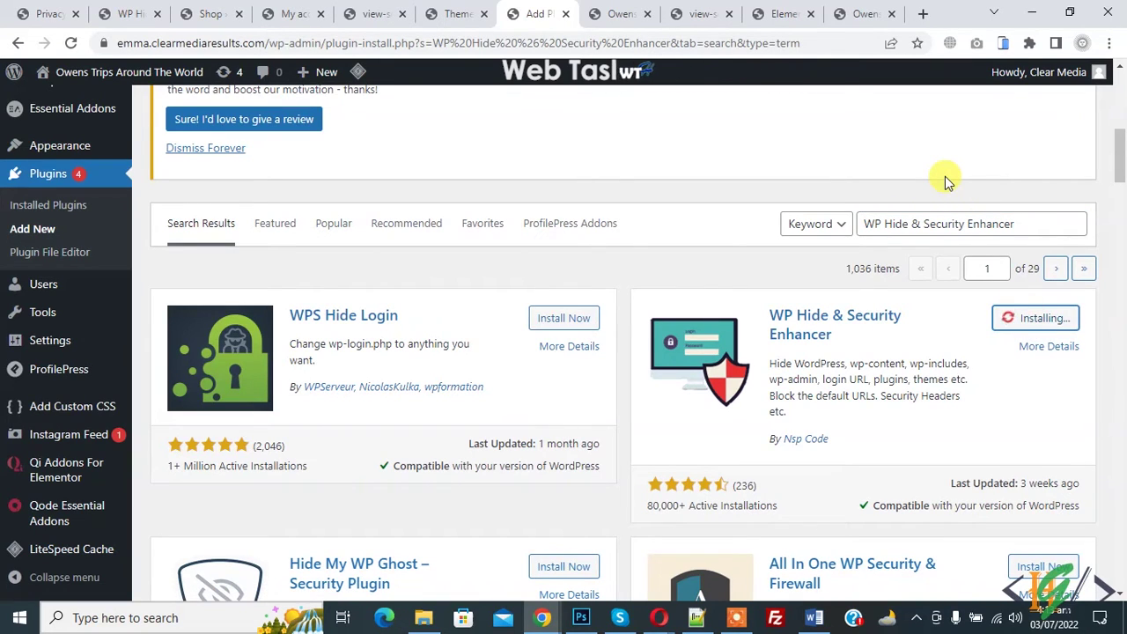
{"action": "left_click", "coordinate": [1046, 320]}
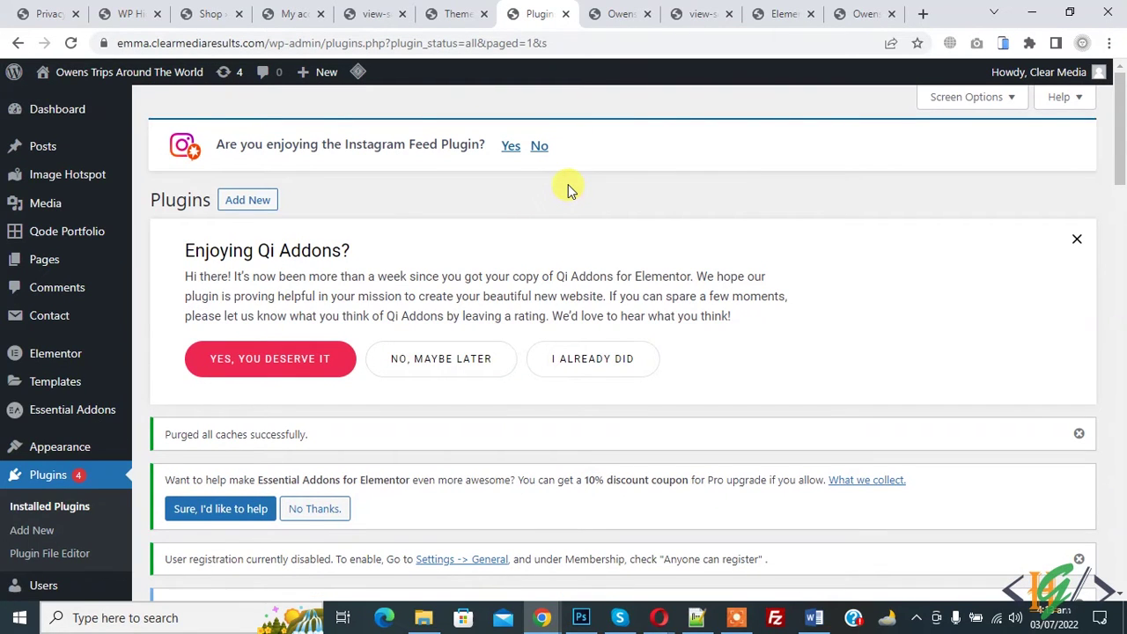
Find the current theme path /wp-content/themes/qi/ in WP Hide's Rewrite theme settings.
{"action": "scroll", "coordinate": [567, 189], "scroll_direction": "down", "scroll_amount": 5}
{"action": "mouse_move", "coordinate": [66, 407]}
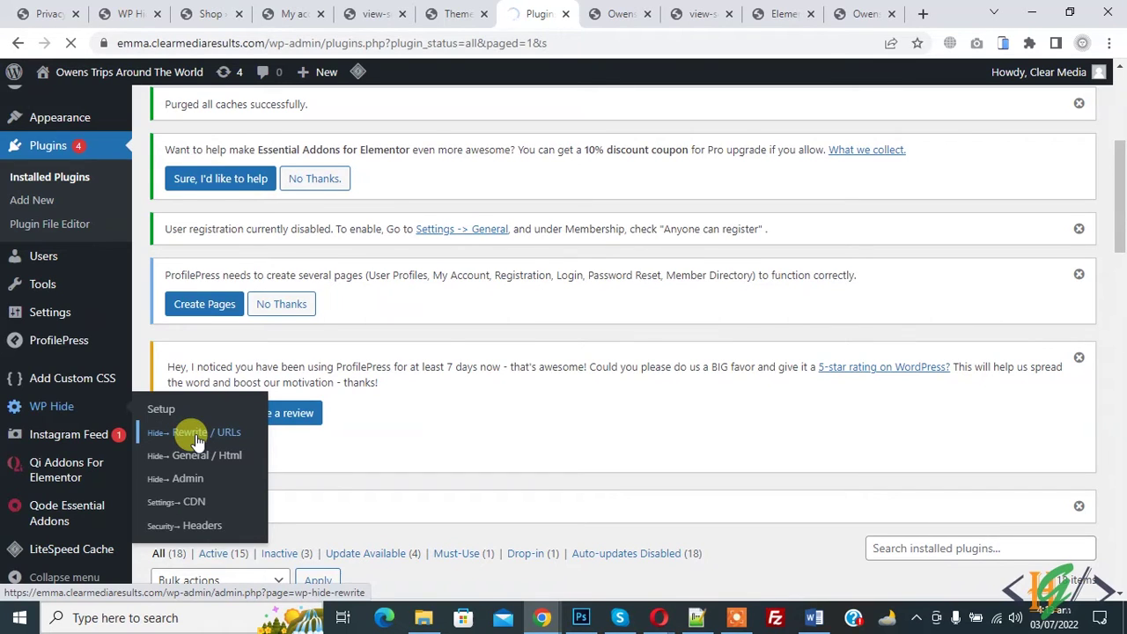
{"action": "scroll", "coordinate": [564, 215], "scroll_direction": "down", "scroll_amount": 10}
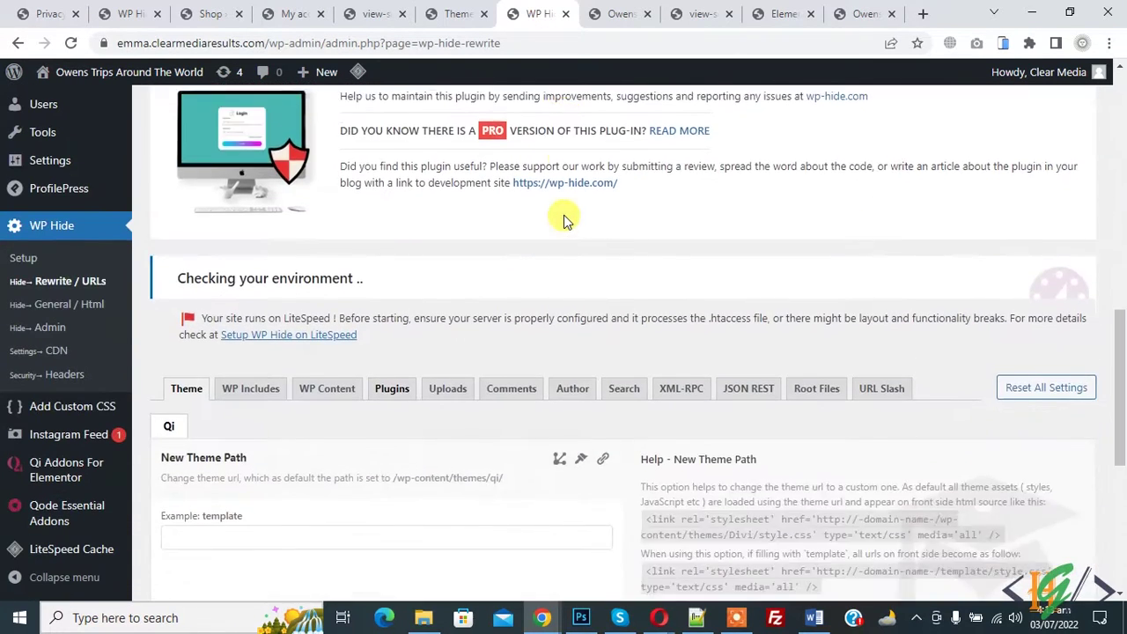
{"action": "scroll", "coordinate": [564, 220], "scroll_direction": "down", "scroll_amount": 2}
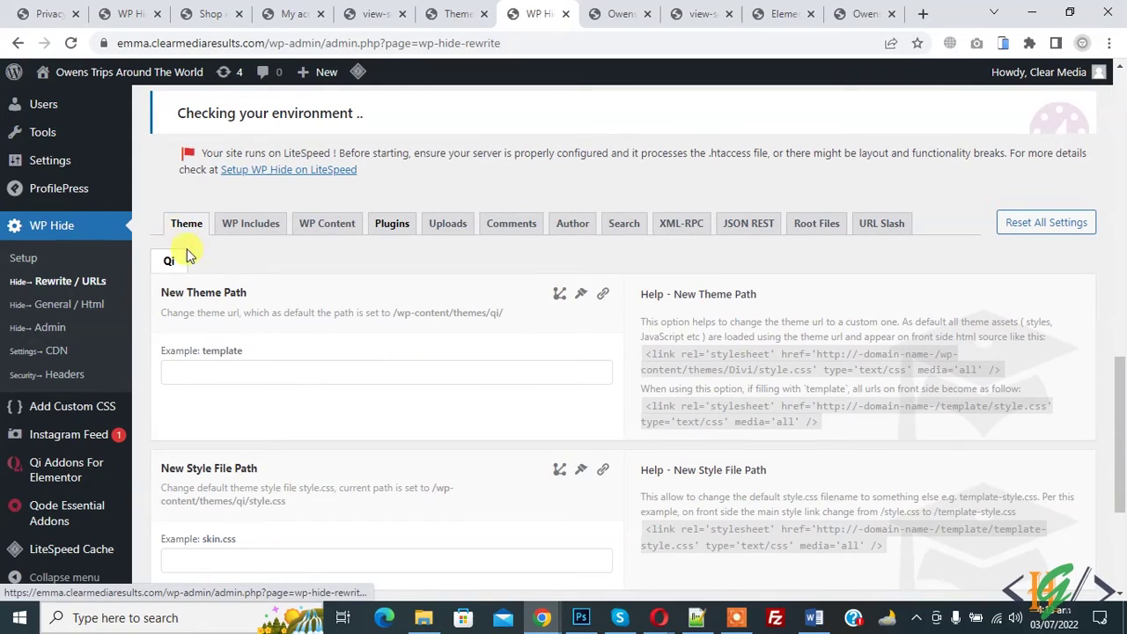
{"action": "left_click_drag", "start_coordinate": [392, 313], "coordinate": [503, 315]}
{"action": "left_click", "coordinate": [348, 345]}
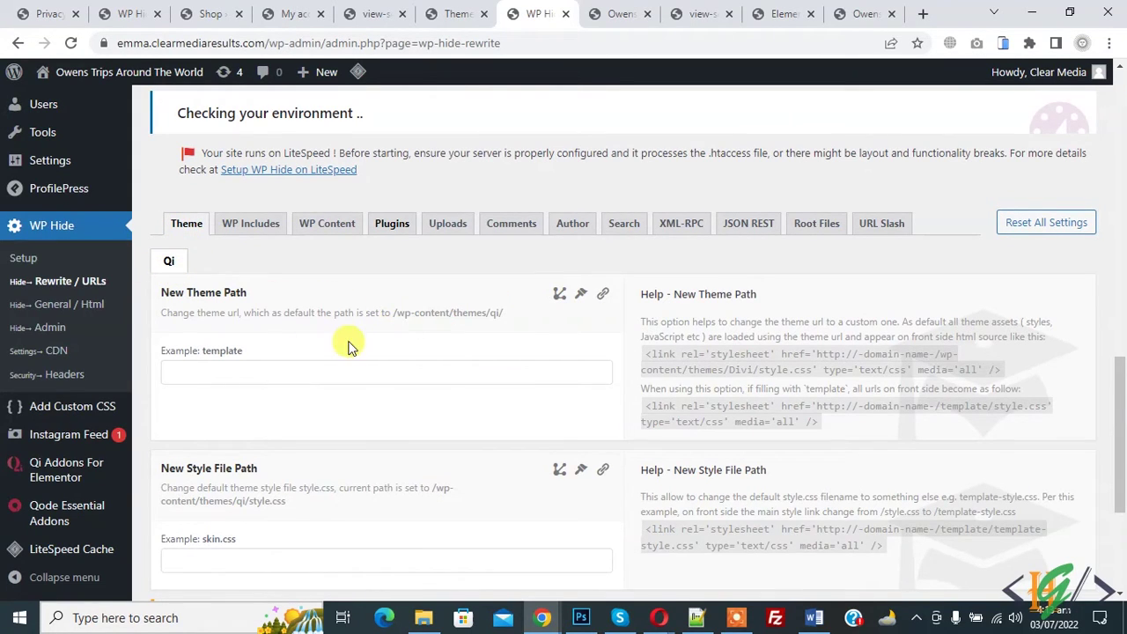
Enter themenamechange as the New Theme Path and save the settings.
{"action": "left_click", "coordinate": [252, 375]}
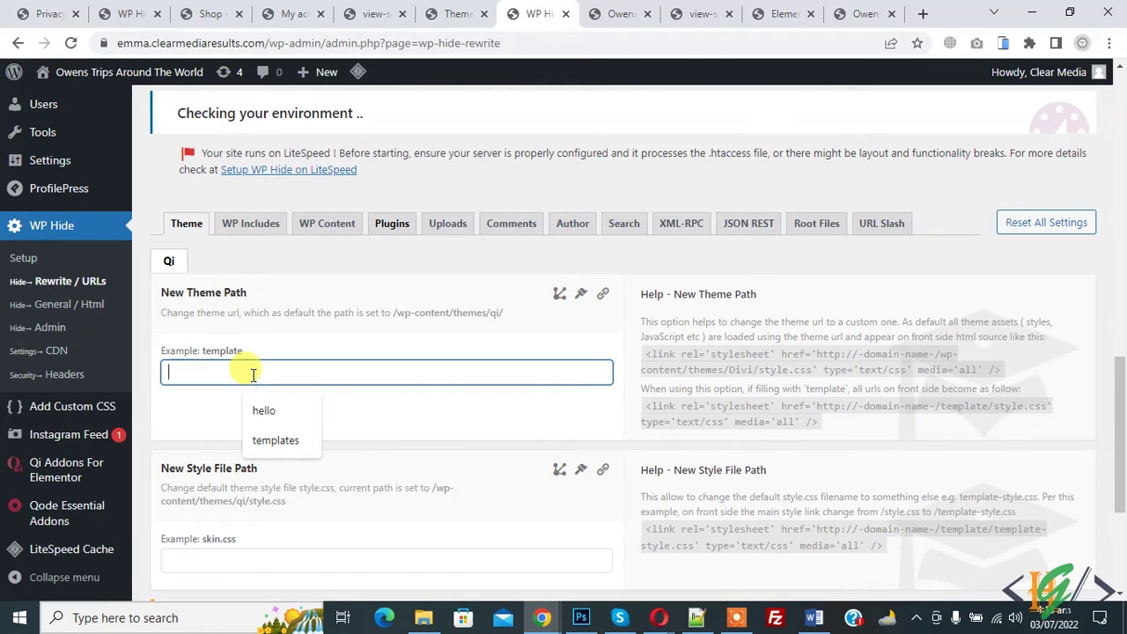
{"action": "type", "text": "themenamechange"}
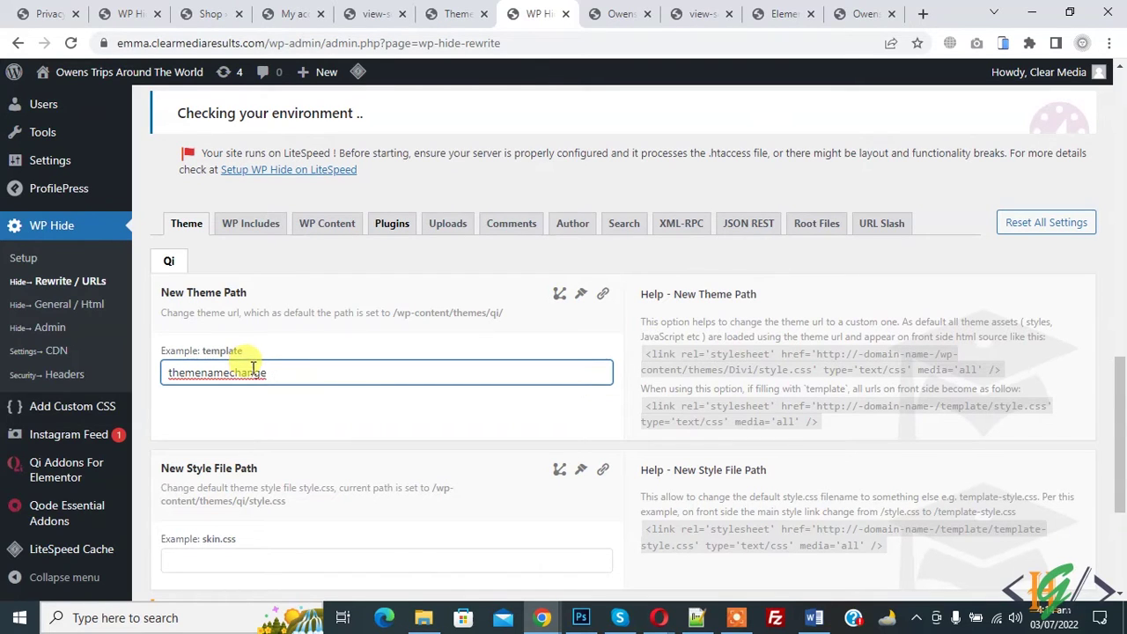
{"action": "scroll", "coordinate": [528, 365], "scroll_direction": "down", "scroll_amount": 3}
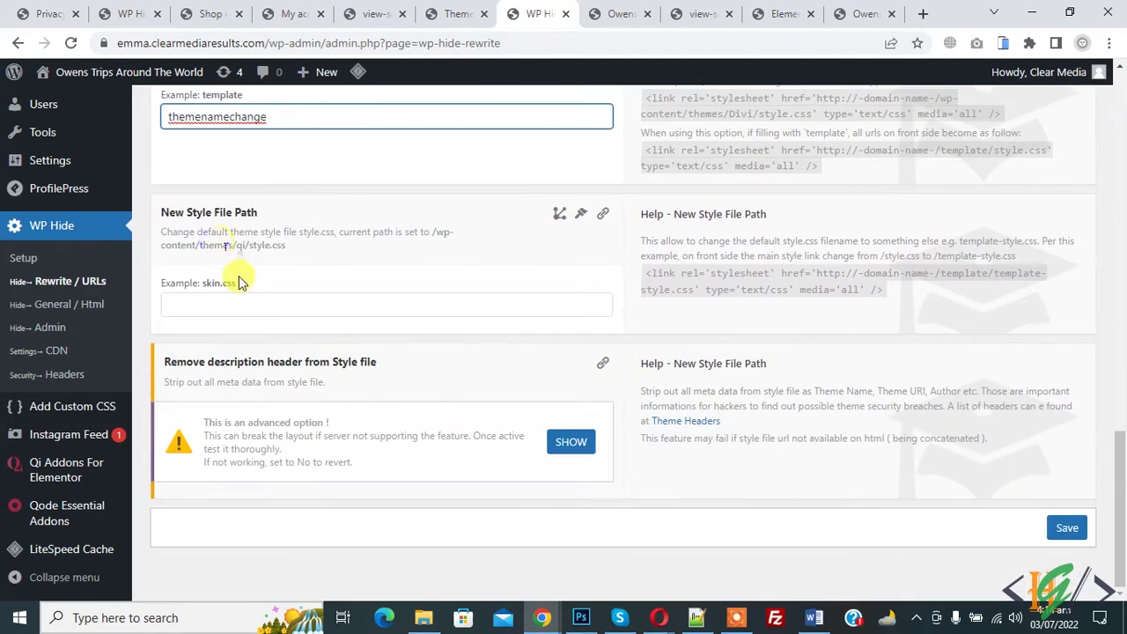
{"action": "left_click", "coordinate": [252, 246]}
{"action": "left_click_drag", "start_coordinate": [253, 246], "coordinate": [283, 246]}
{"action": "double_click", "coordinate": [230, 116]}
{"action": "key", "text": "ctrl+c"}
{"action": "left_click", "coordinate": [1067, 527]}
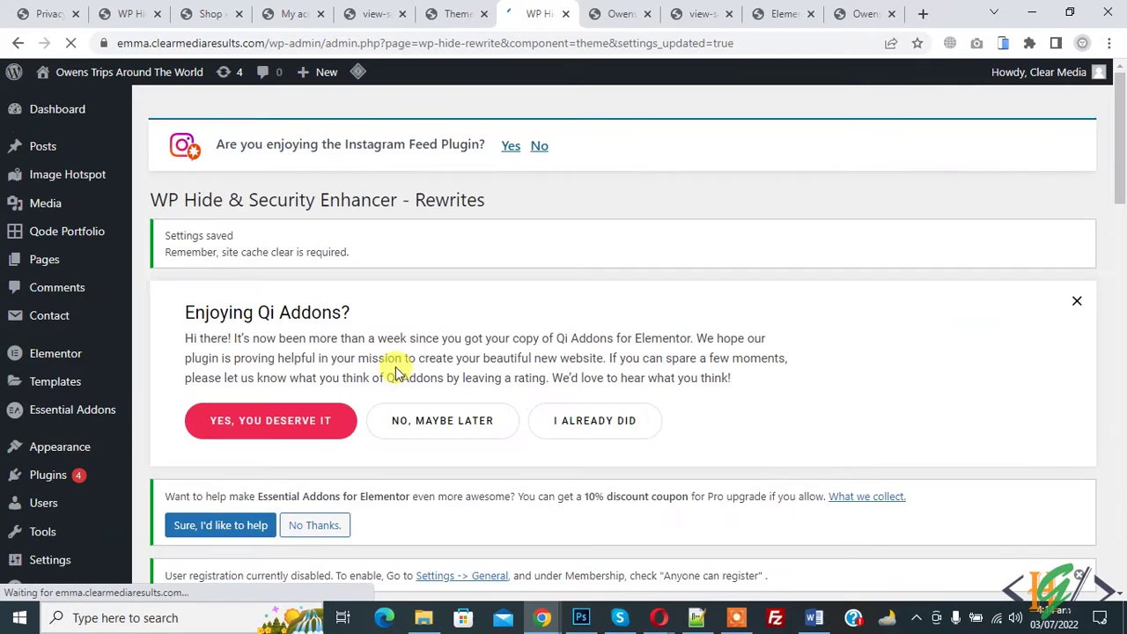
Reload the page source and search for themenamechange, finding 4 stylesheet matches.
{"action": "scroll", "coordinate": [549, 331], "scroll_direction": "down", "scroll_amount": 5}
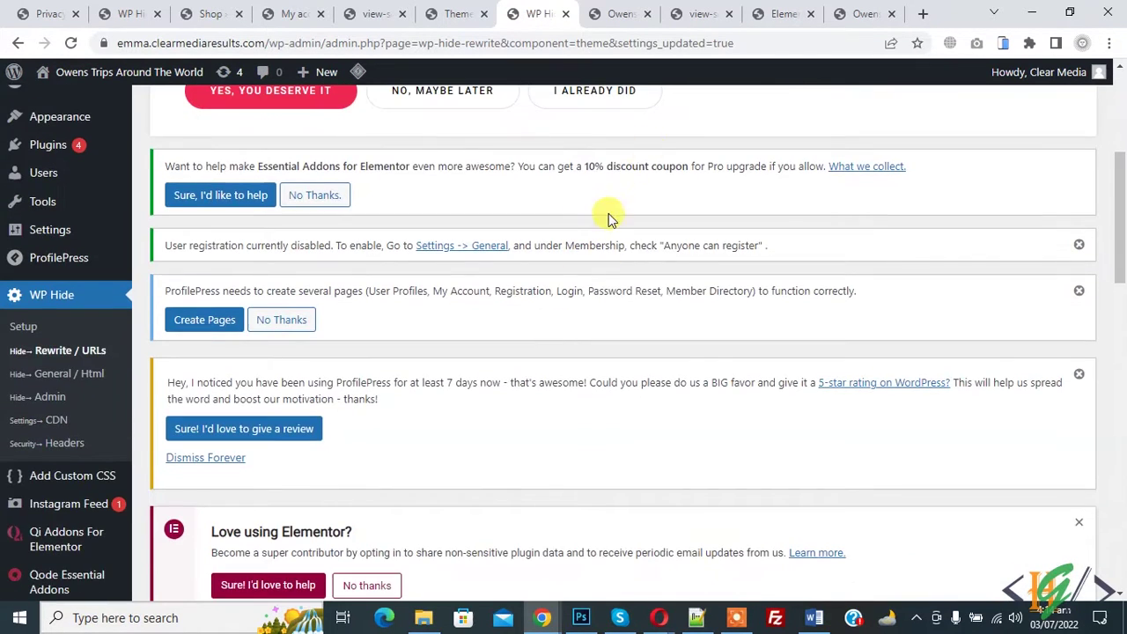
{"action": "left_click", "coordinate": [689, 7]}
{"action": "left_click", "coordinate": [71, 43]}
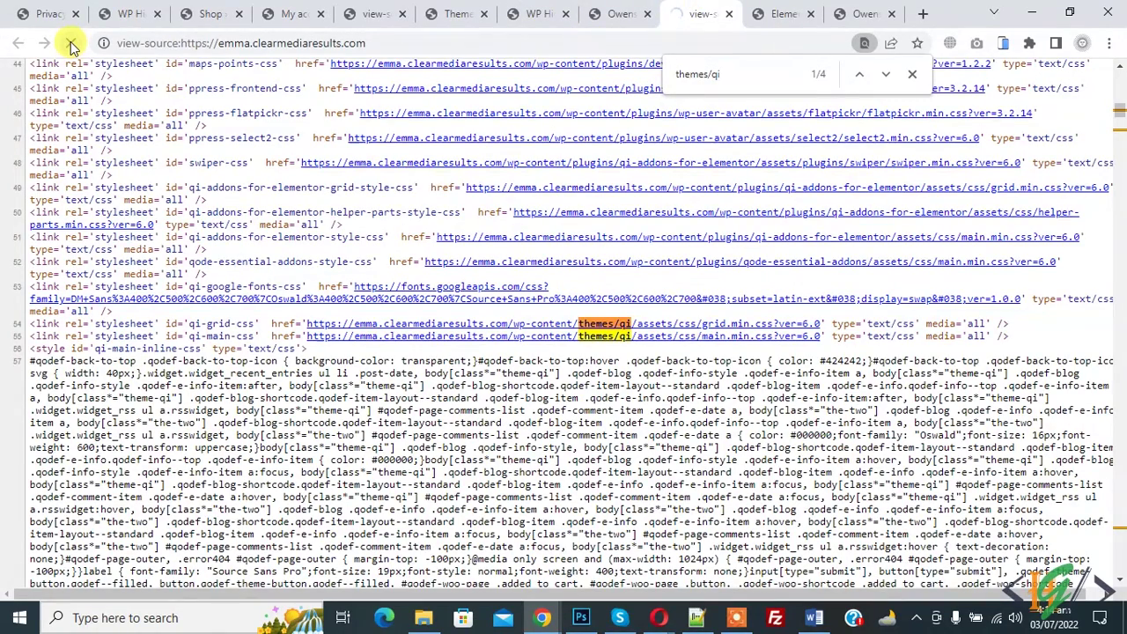
{"action": "scroll", "coordinate": [78, 143], "scroll_direction": "up", "scroll_amount": 10}
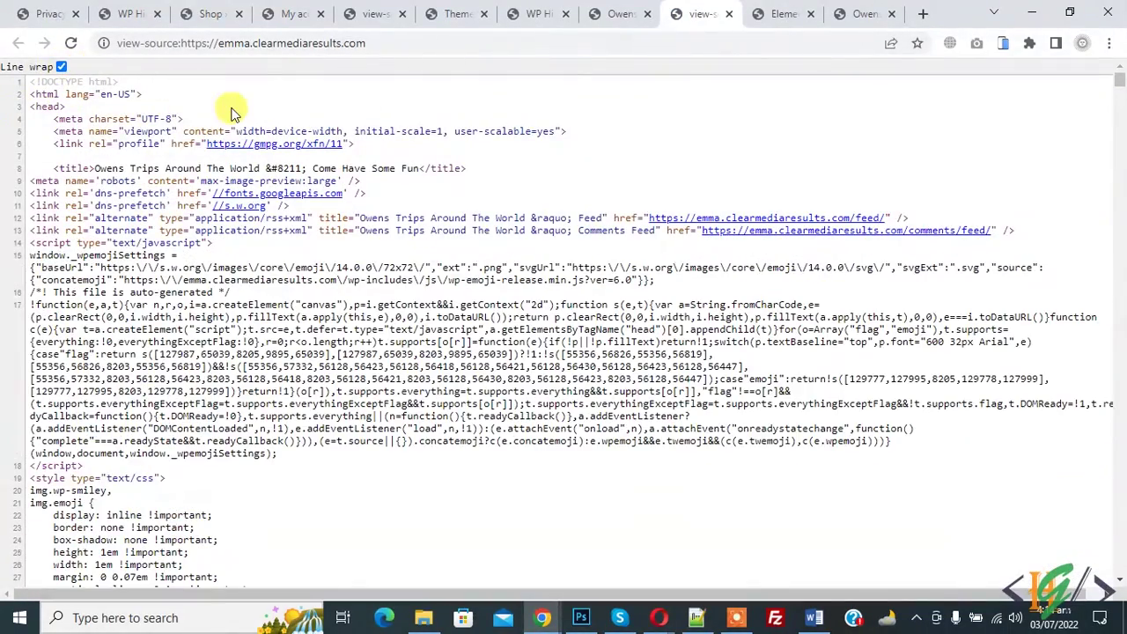
{"action": "key", "text": "ctrl+f"}
{"action": "key", "text": "ctrl+v"}
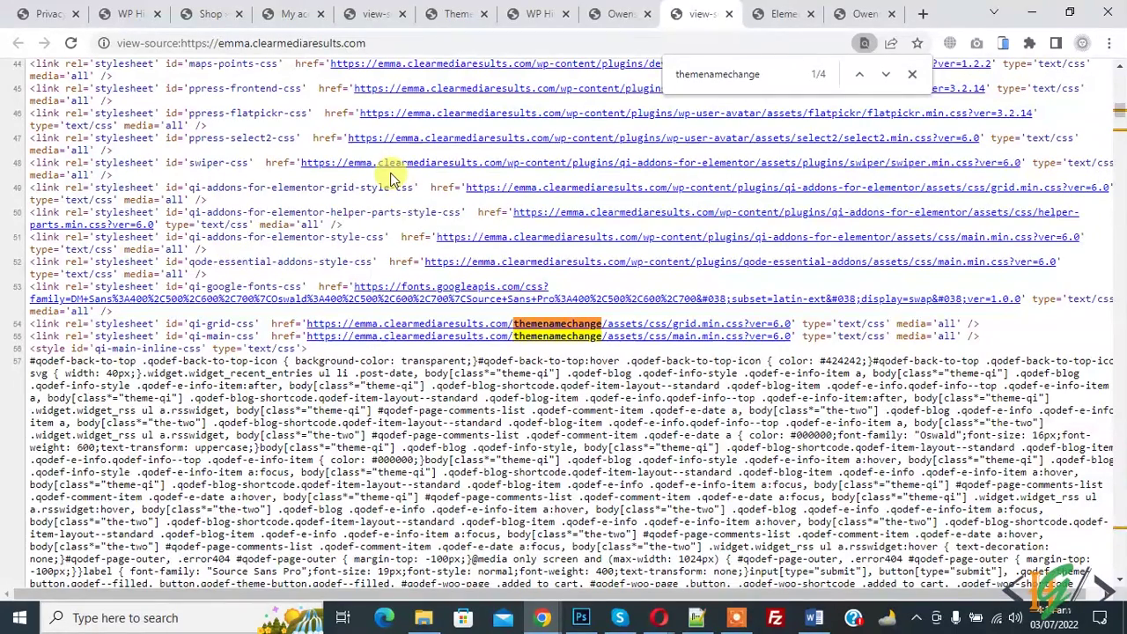
Scroll WP Hide's rewrite settings to the plugins section showing the default /wp-content/plugins path.
{"action": "left_click", "coordinate": [528, 10]}
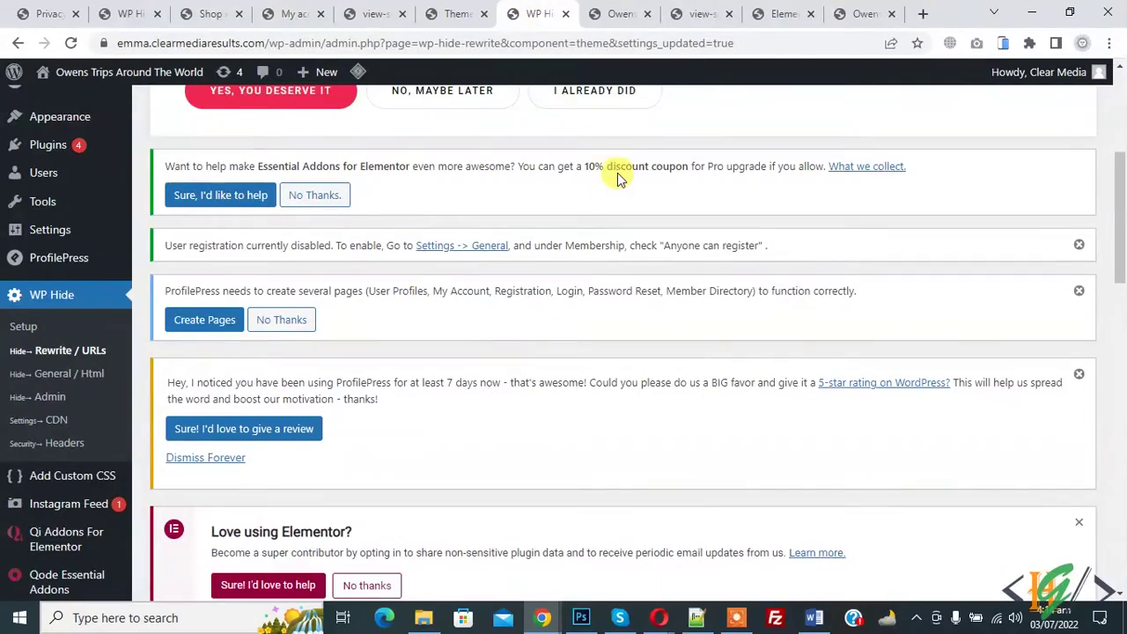
{"action": "scroll", "coordinate": [617, 173], "scroll_direction": "down", "scroll_amount": 1}
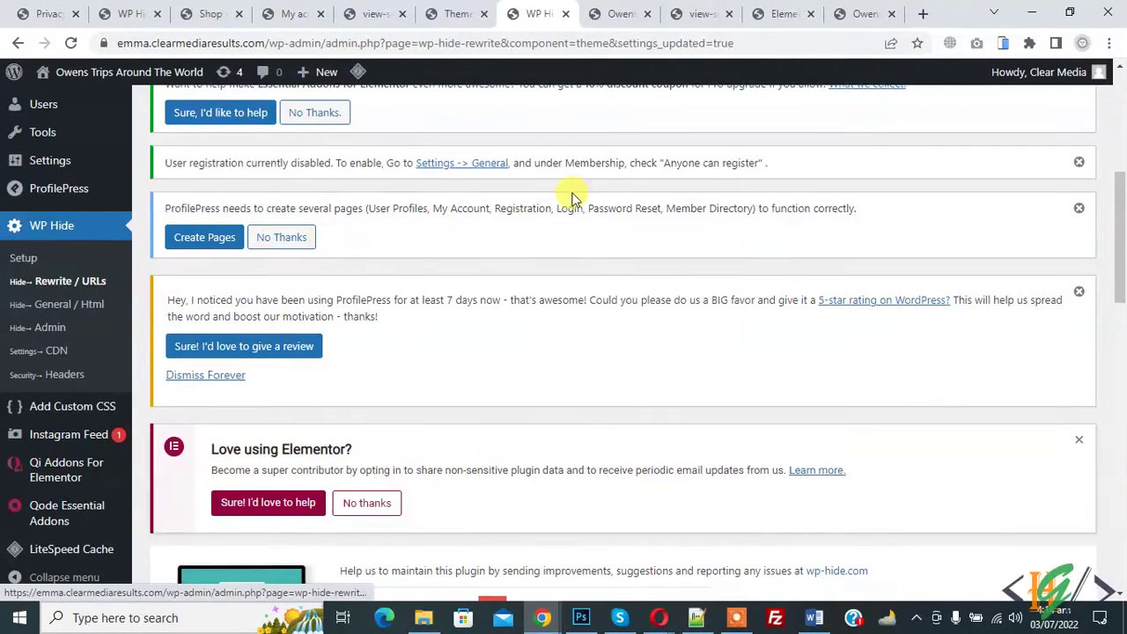
{"action": "scroll", "coordinate": [572, 193], "scroll_direction": "down", "scroll_amount": 10}
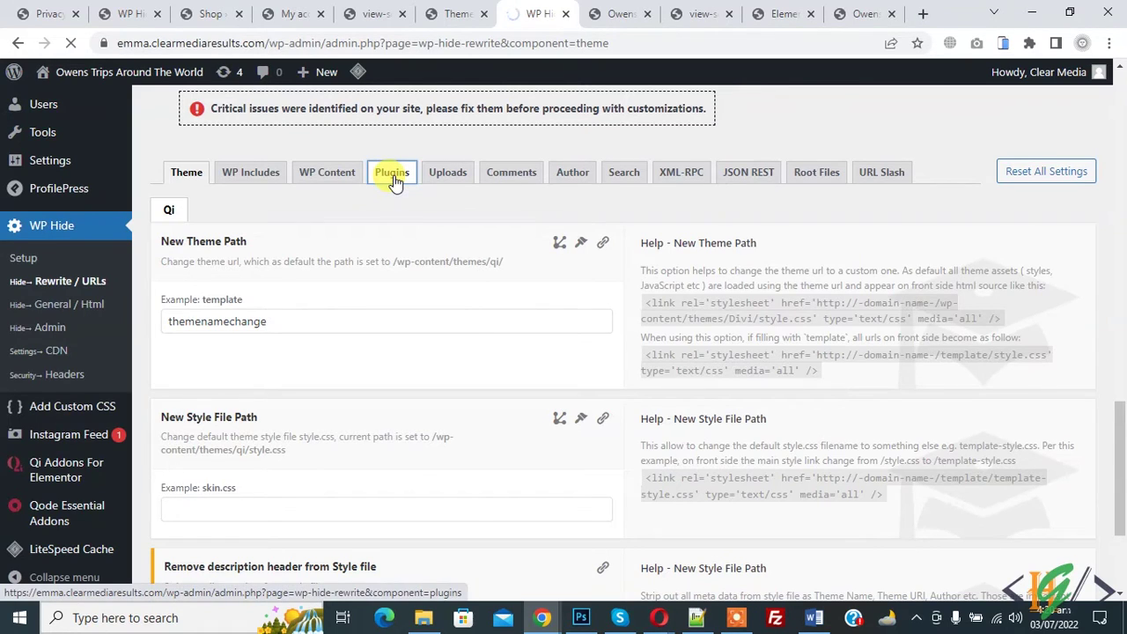
{"action": "scroll", "coordinate": [405, 211], "scroll_direction": "down", "scroll_amount": 10}
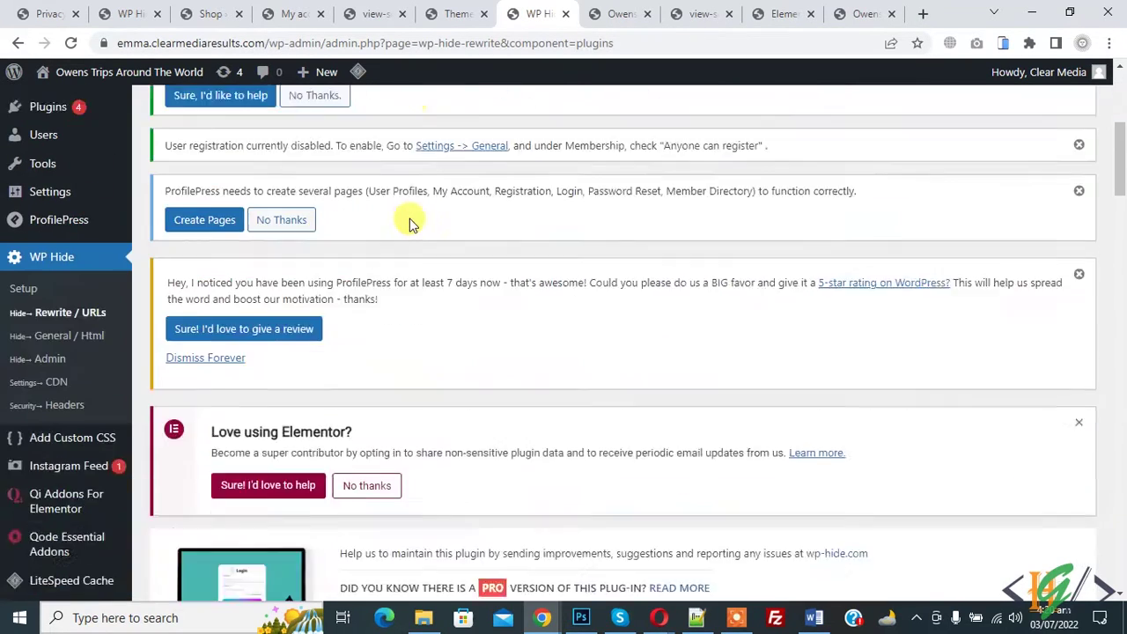
{"action": "scroll", "coordinate": [409, 219], "scroll_direction": "down", "scroll_amount": 4}
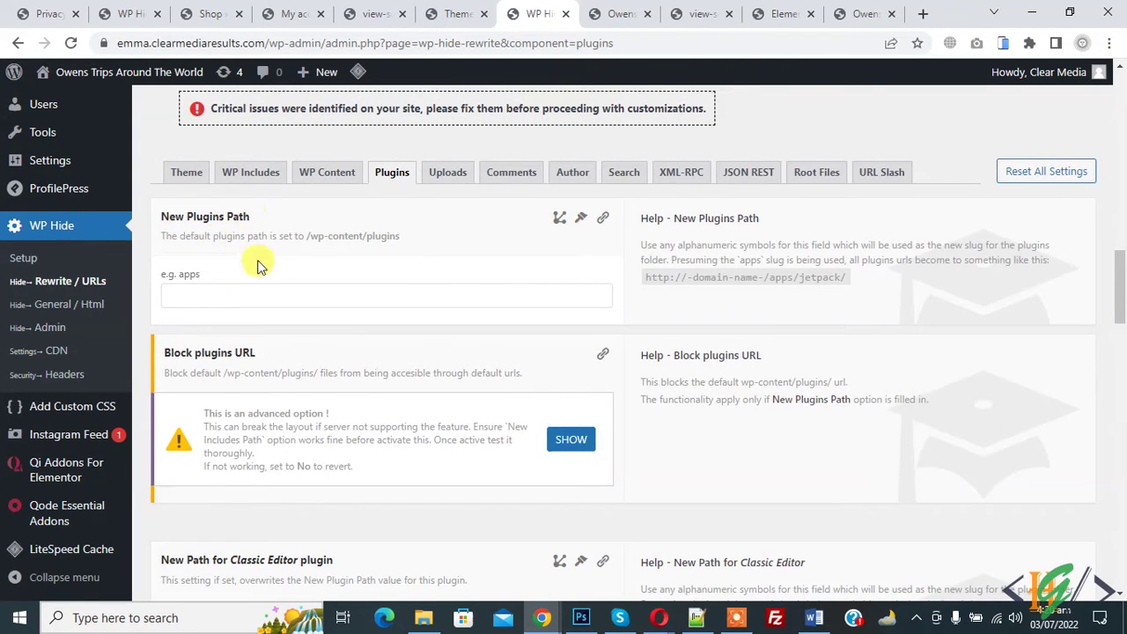
{"action": "left_click_drag", "start_coordinate": [308, 238], "coordinate": [388, 236]}
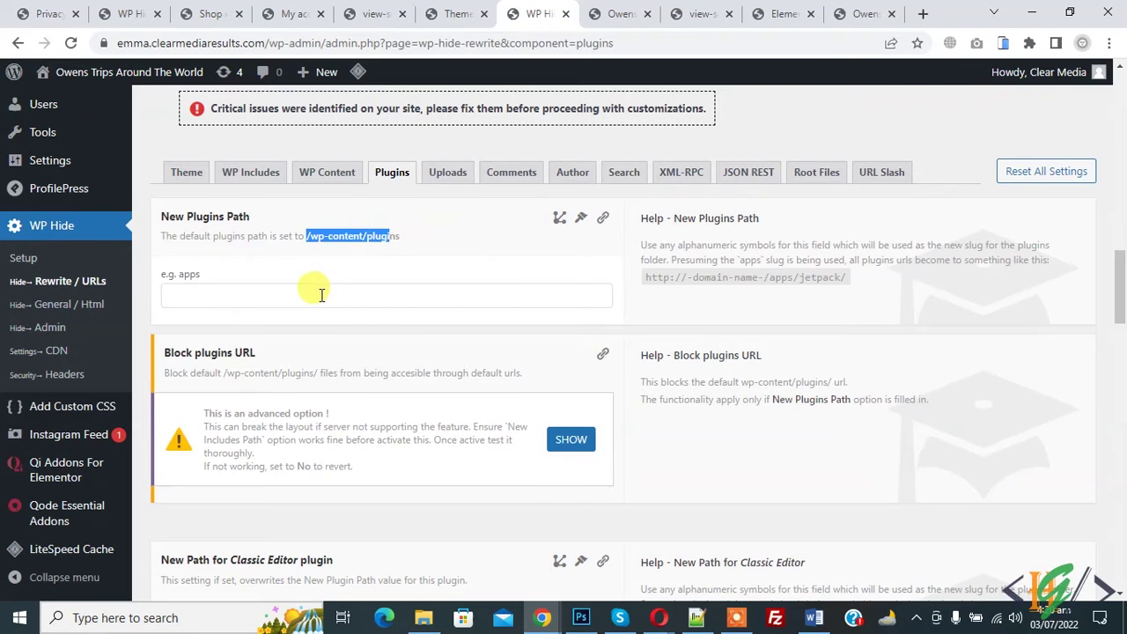
Enter appsfolder as the New Plugins Path and save the settings.
{"action": "left_click", "coordinate": [256, 300]}
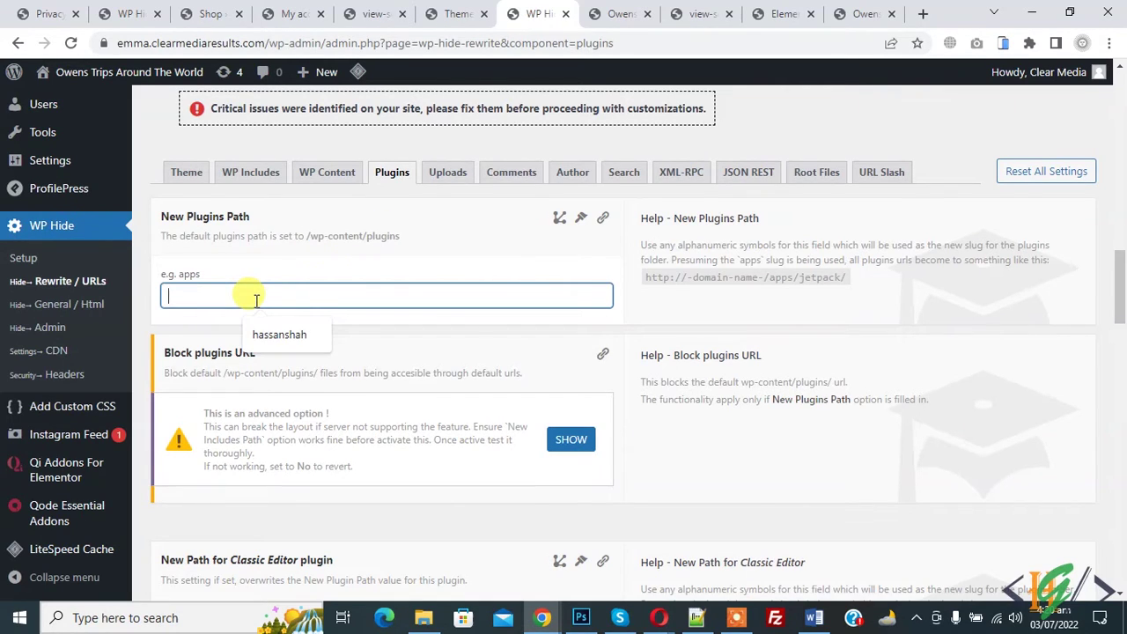
{"action": "type", "text": "appsfolder"}
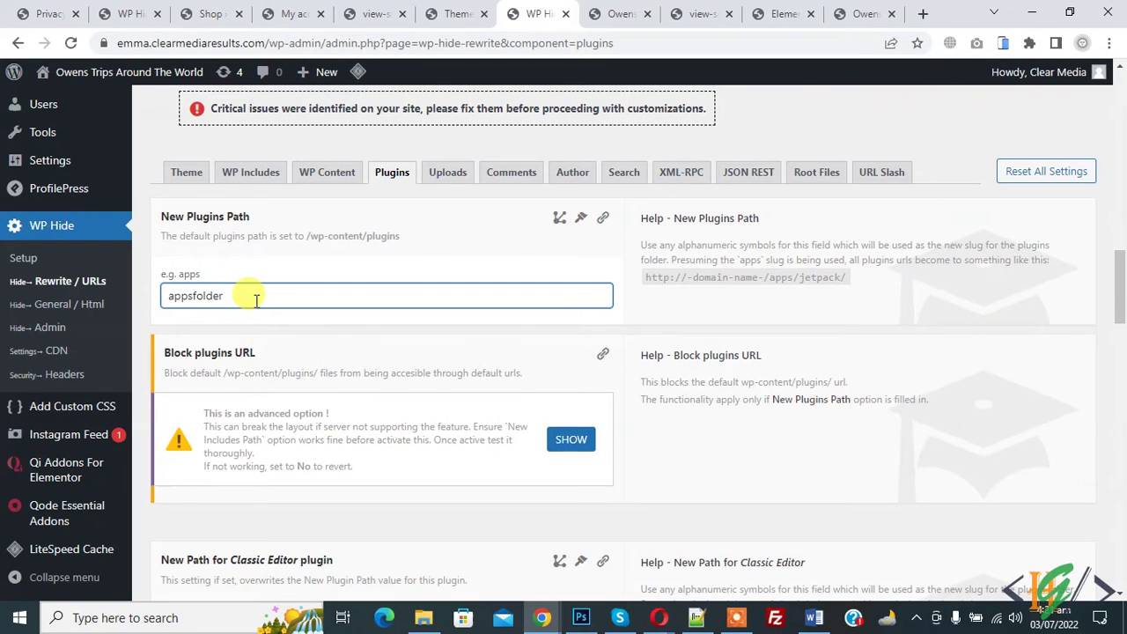
{"action": "double_click", "coordinate": [253, 297]}
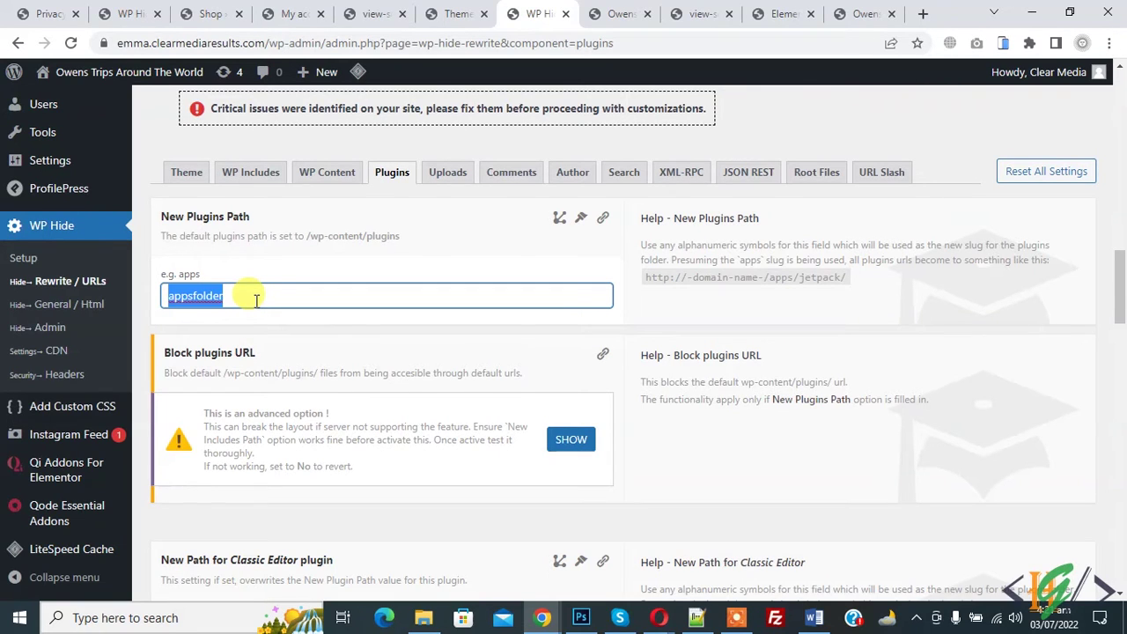
{"action": "left_click", "coordinate": [675, 302]}
{"action": "scroll", "coordinate": [674, 302], "scroll_direction": "down", "scroll_amount": 7}
{"action": "scroll", "coordinate": [913, 460], "scroll_direction": "down", "scroll_amount": 10}
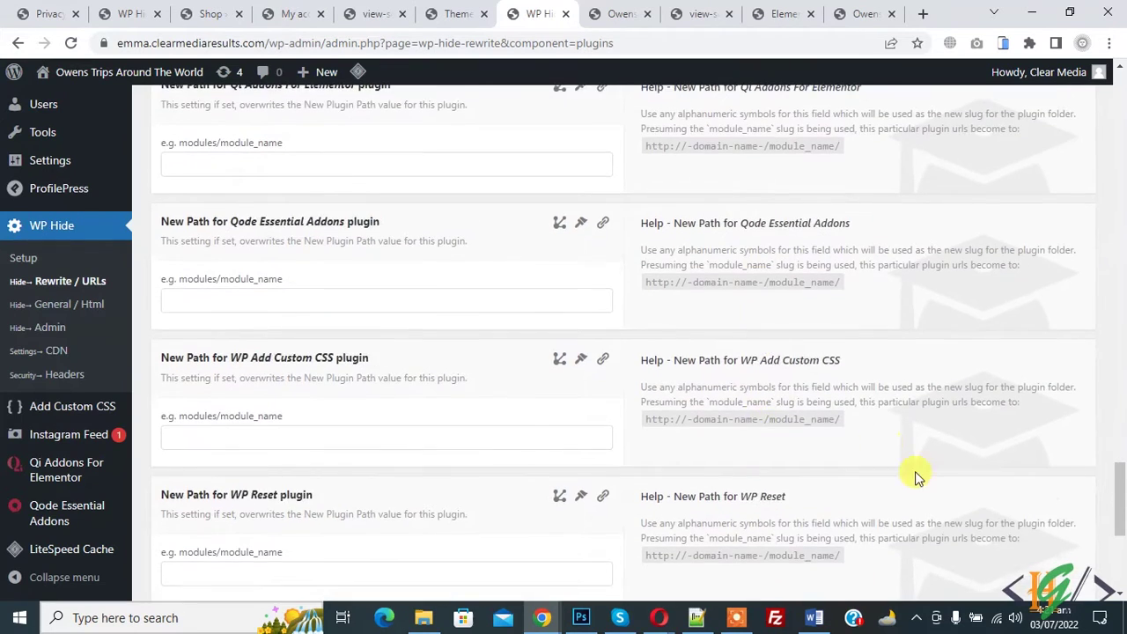
{"action": "left_click", "coordinate": [1064, 534]}
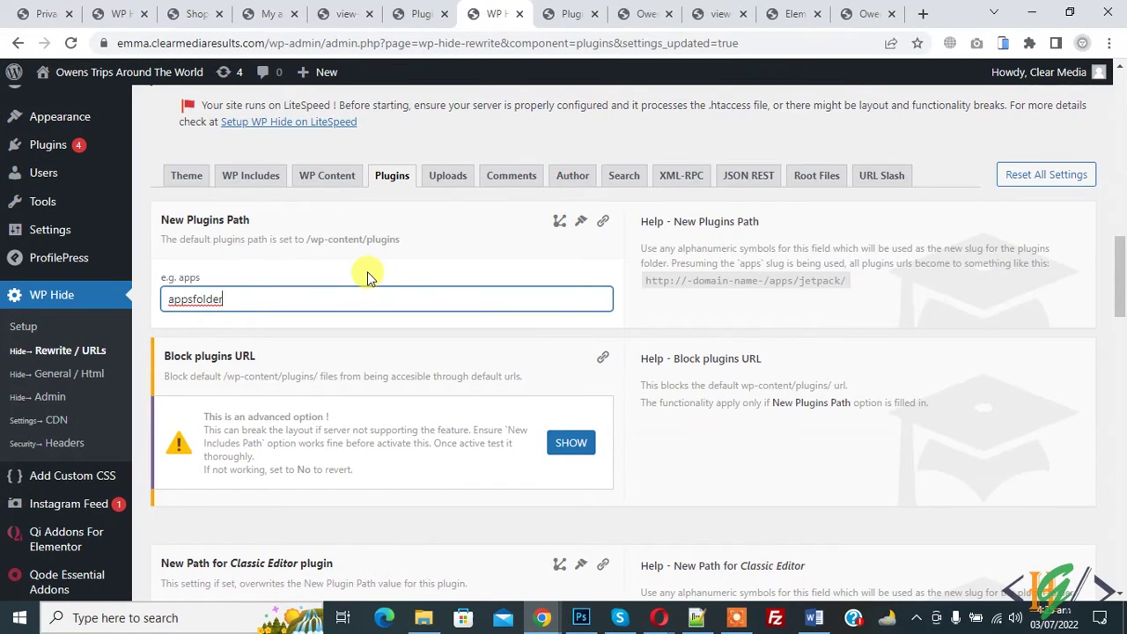
{"action": "left_click", "coordinate": [220, 299]}
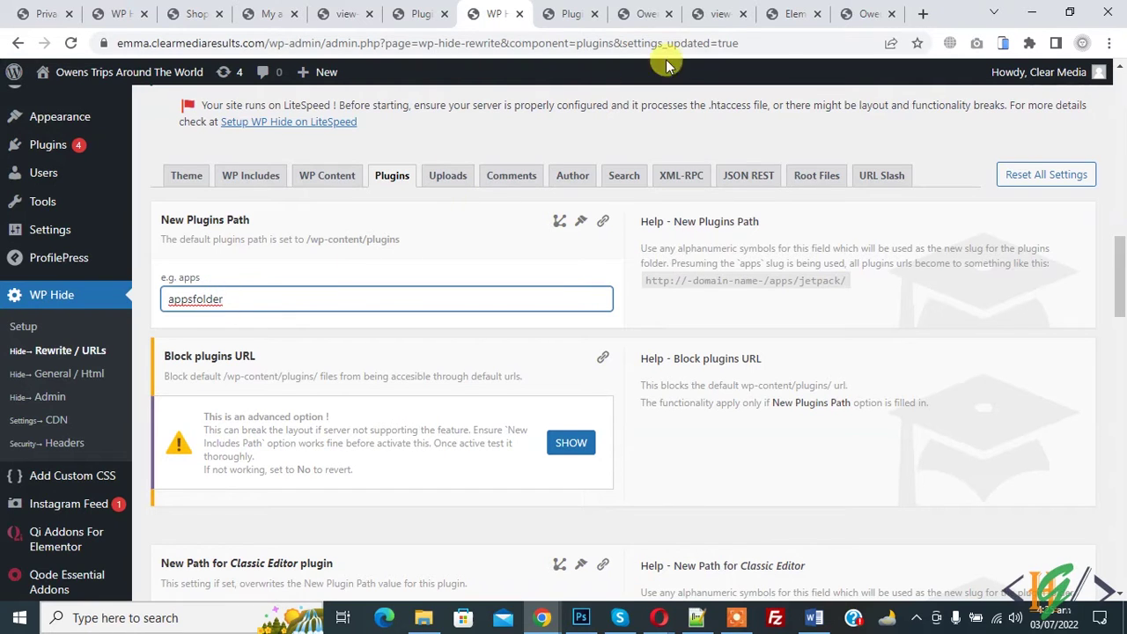
Replace the old source tab with a fresh homepage source and search it for appsfolder, finding 57 matches.
{"action": "left_click", "coordinate": [742, 14]}
{"action": "left_click", "coordinate": [643, 14]}
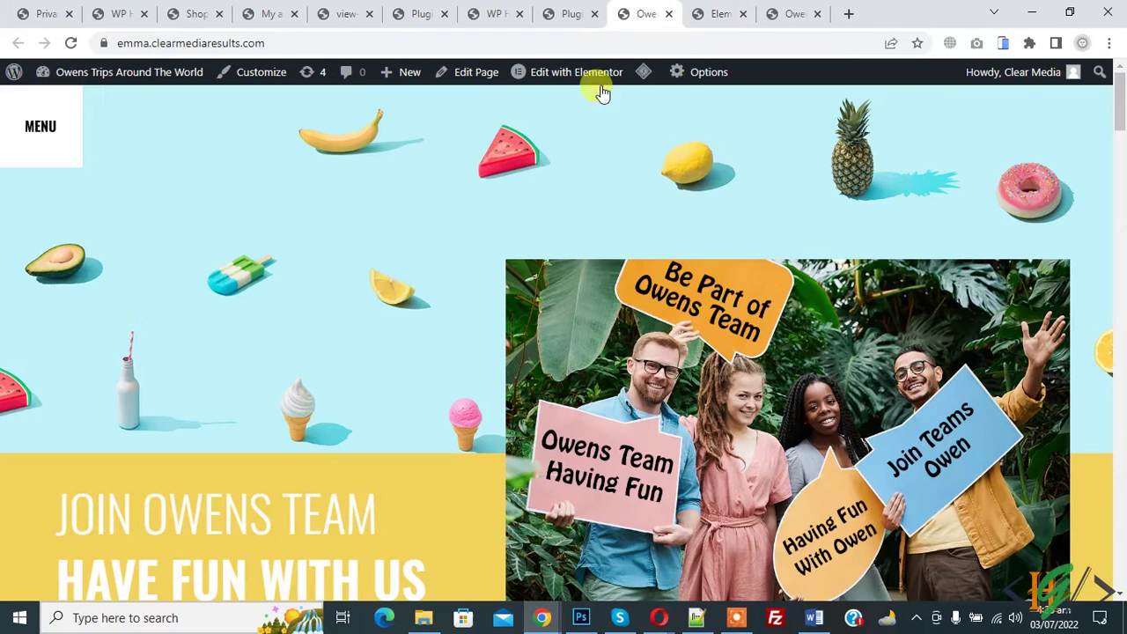
{"action": "right_click", "coordinate": [324, 216]}
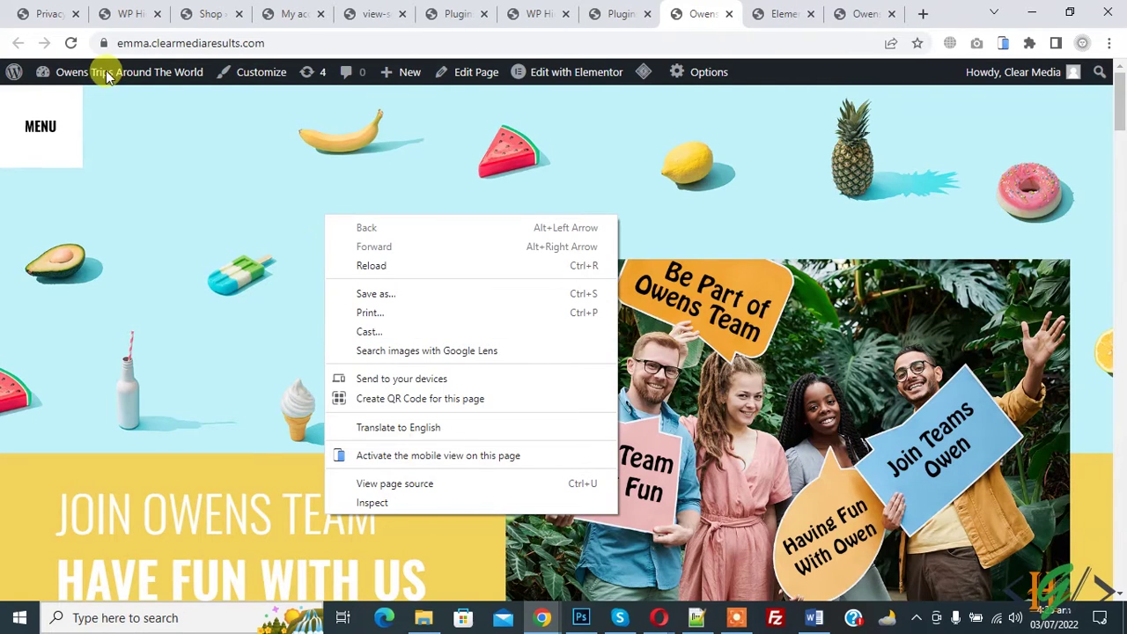
{"action": "left_click", "coordinate": [71, 44]}
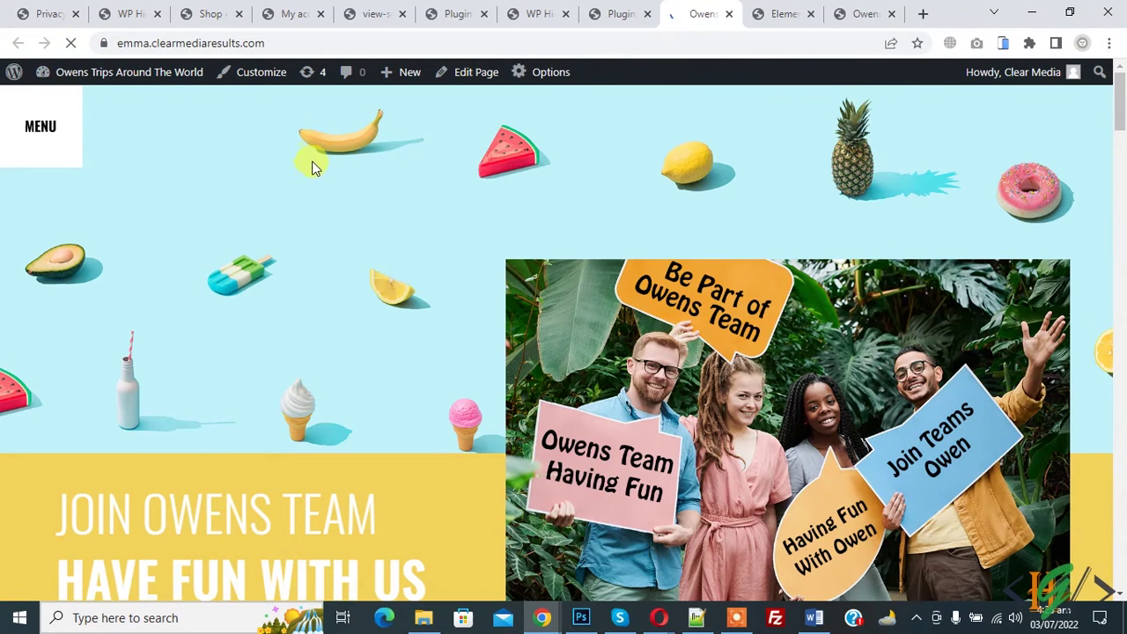
{"action": "right_click", "coordinate": [313, 162]}
{"action": "left_click", "coordinate": [400, 433]}
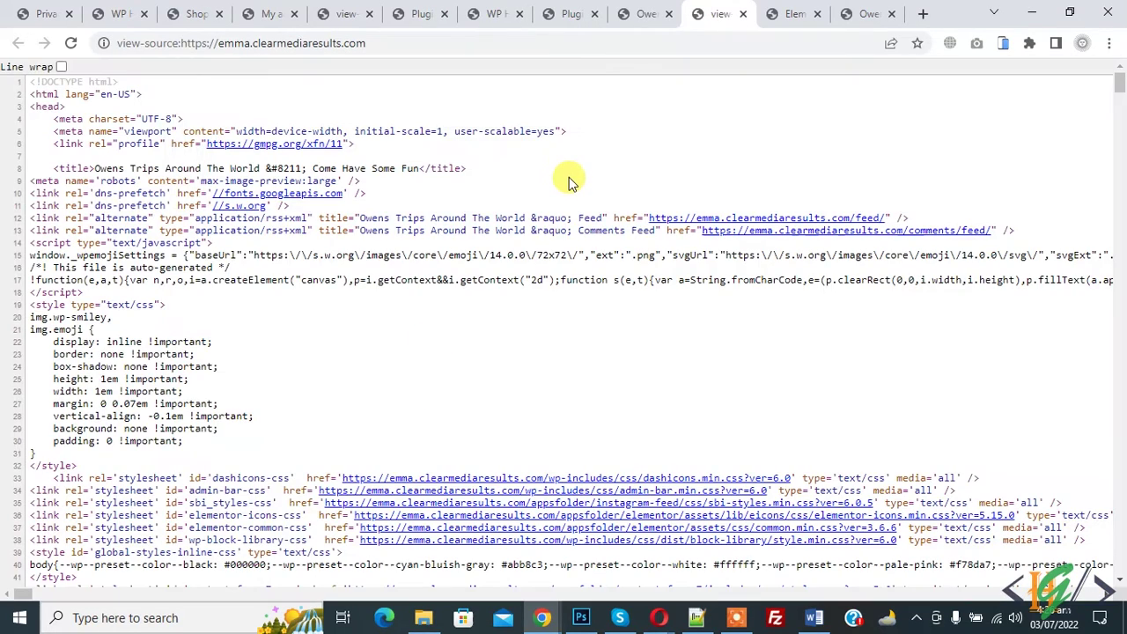
{"action": "key", "text": "ctrl+f"}
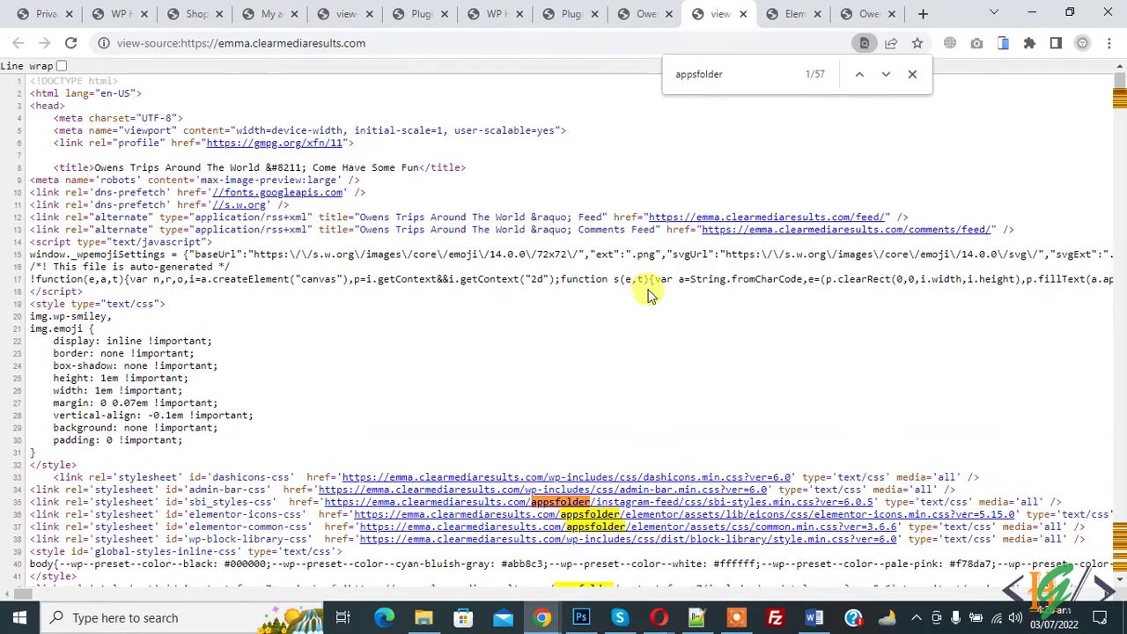
{"action": "scroll", "coordinate": [563, 246], "scroll_direction": "down", "scroll_amount": 3}
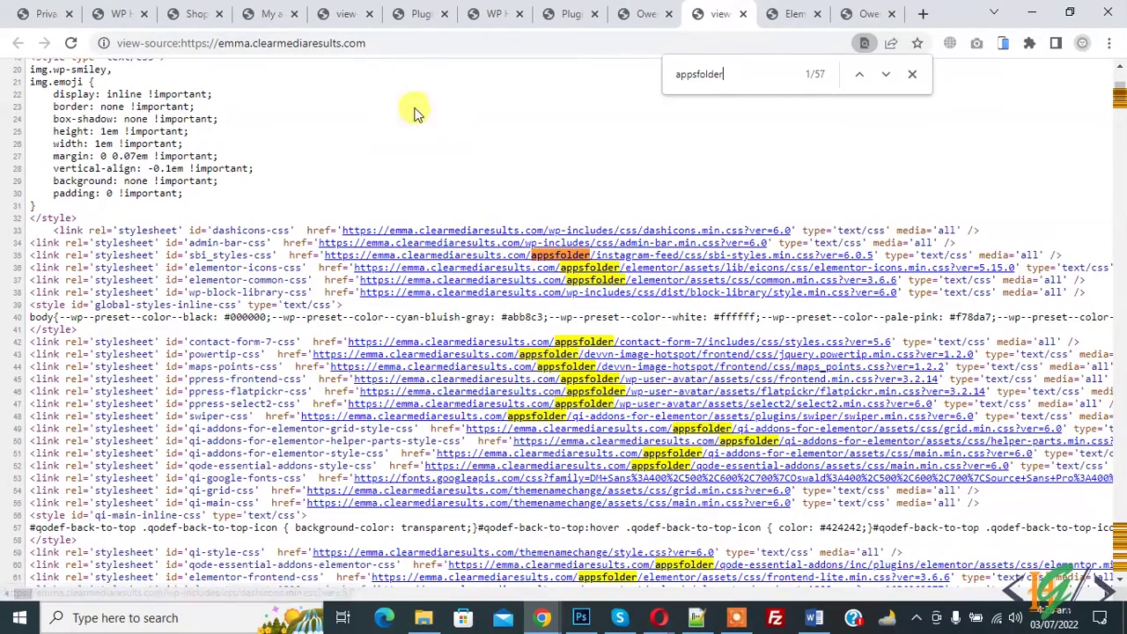
Fill New Path for Contact Form 7 with form/form7 and save WP Hide's plugin settings.
{"action": "left_click", "coordinate": [497, 13]}
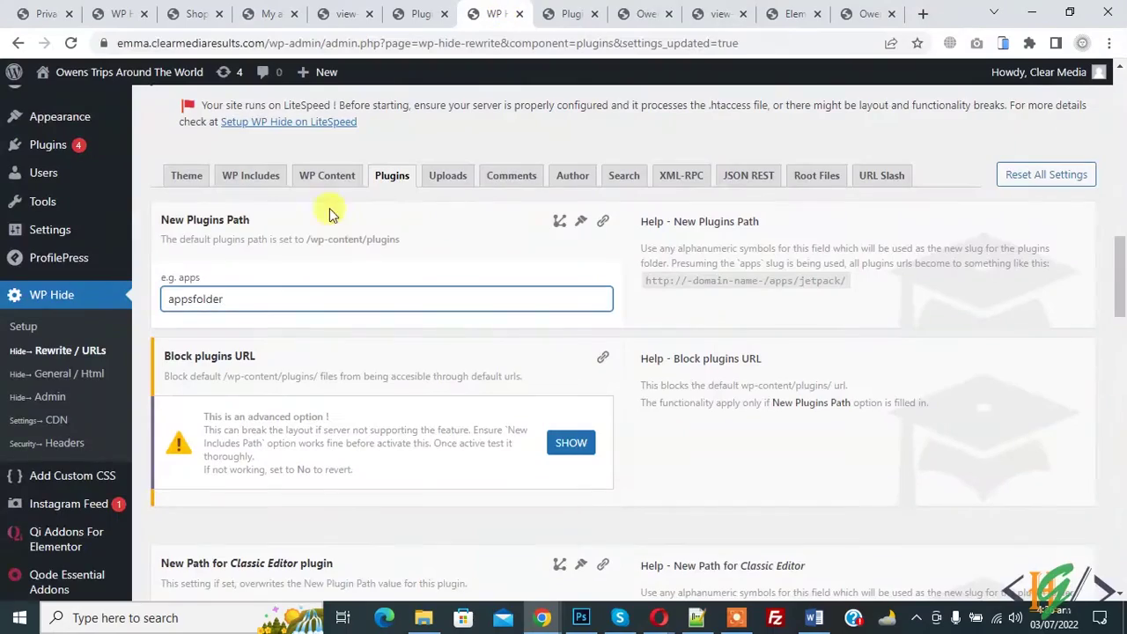
{"action": "scroll", "coordinate": [311, 231], "scroll_direction": "down", "scroll_amount": 1}
{"action": "scroll", "coordinate": [311, 230], "scroll_direction": "down", "scroll_amount": 3}
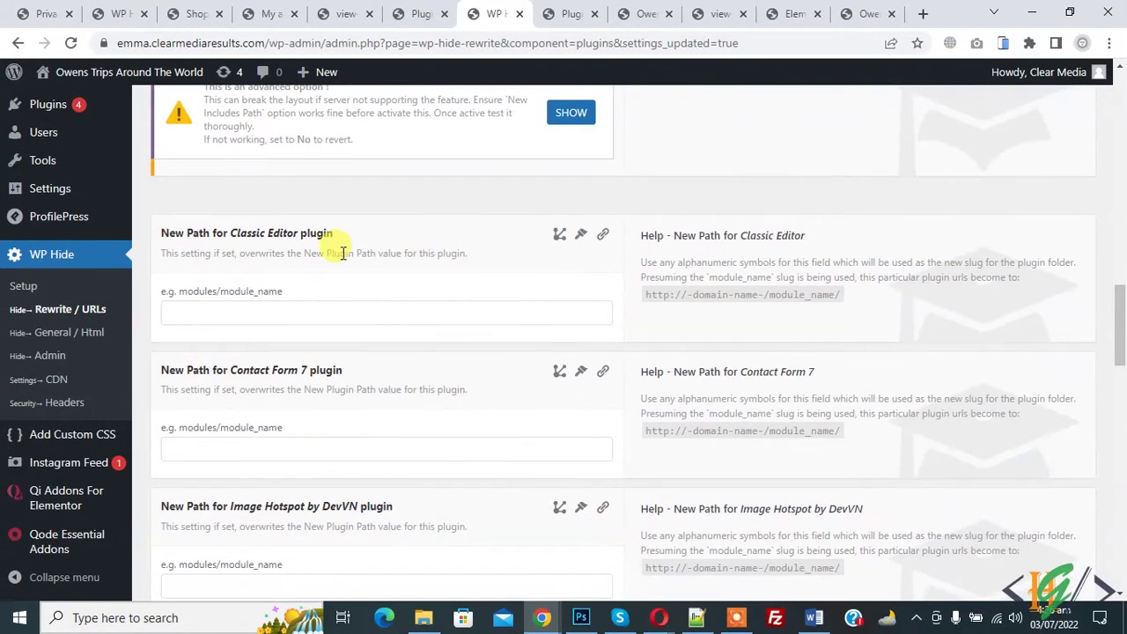
{"action": "scroll", "coordinate": [234, 255], "scroll_direction": "down", "scroll_amount": 4}
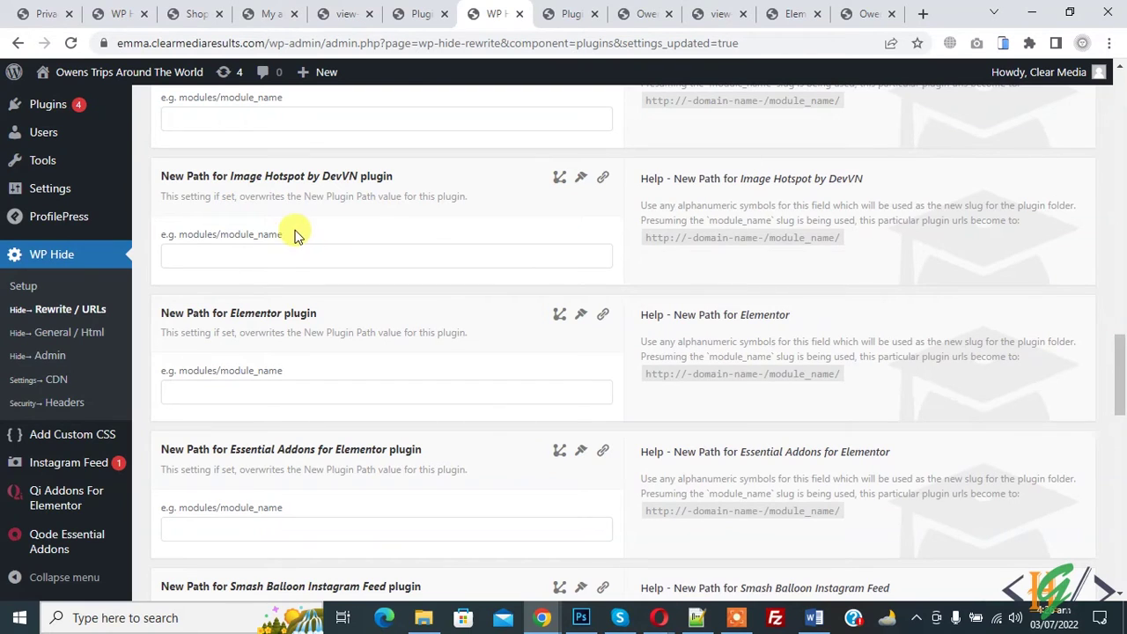
{"action": "scroll", "coordinate": [365, 232], "scroll_direction": "down", "scroll_amount": 7}
{"action": "scroll", "coordinate": [293, 327], "scroll_direction": "up", "scroll_amount": 10}
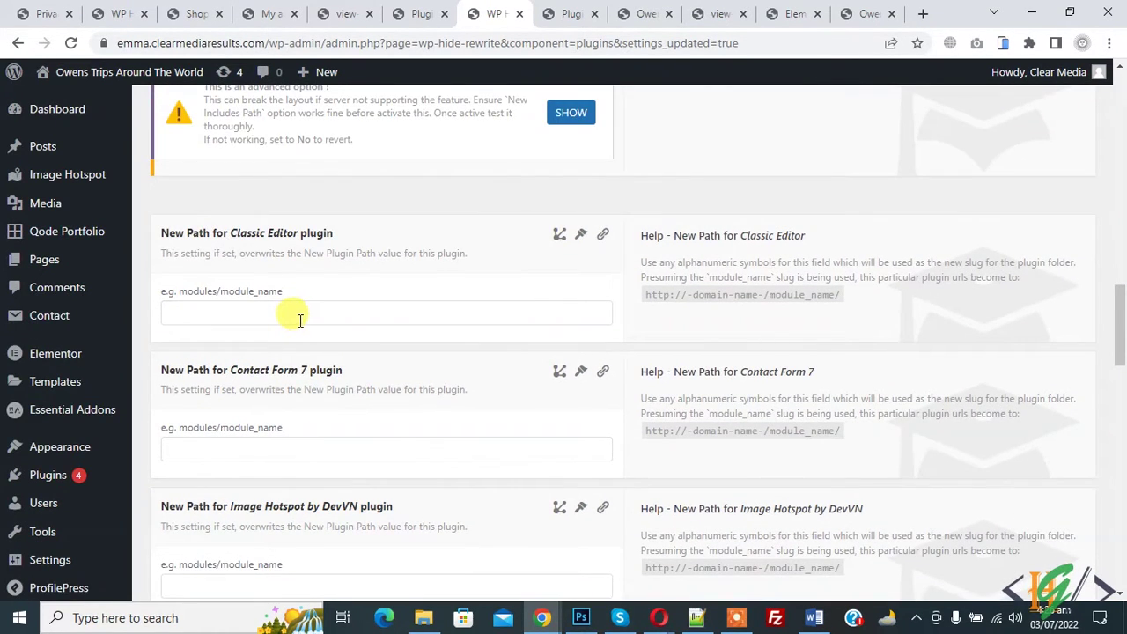
{"action": "scroll", "coordinate": [295, 320], "scroll_direction": "down", "scroll_amount": 1}
{"action": "scroll", "coordinate": [280, 306], "scroll_direction": "down", "scroll_amount": 1}
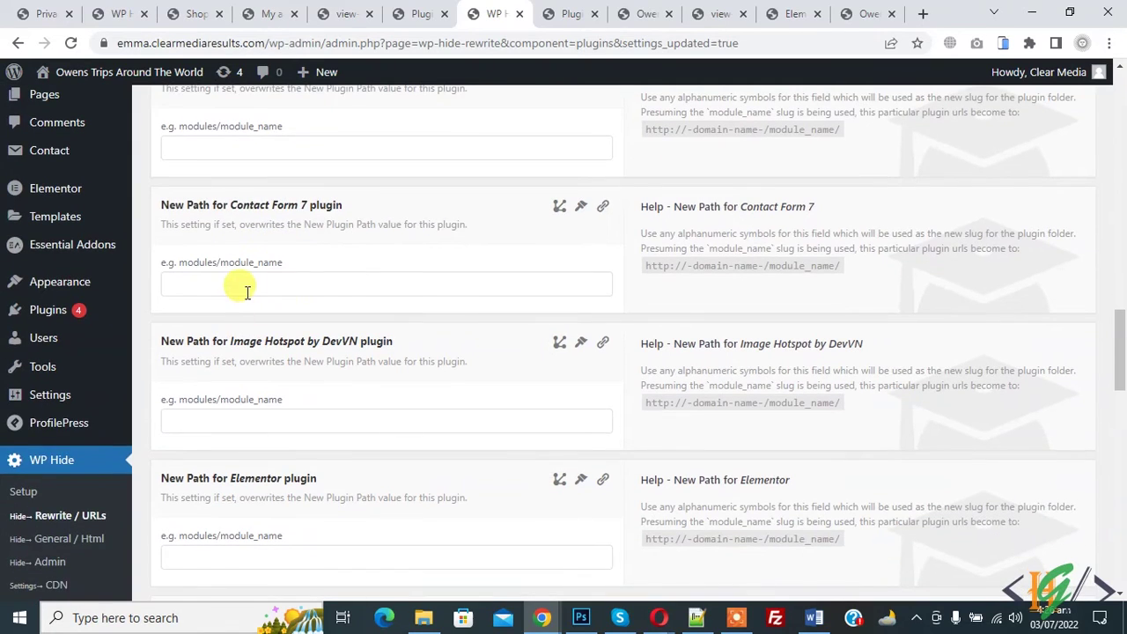
{"action": "left_click", "coordinate": [249, 290]}
{"action": "left_click", "coordinate": [264, 322]}
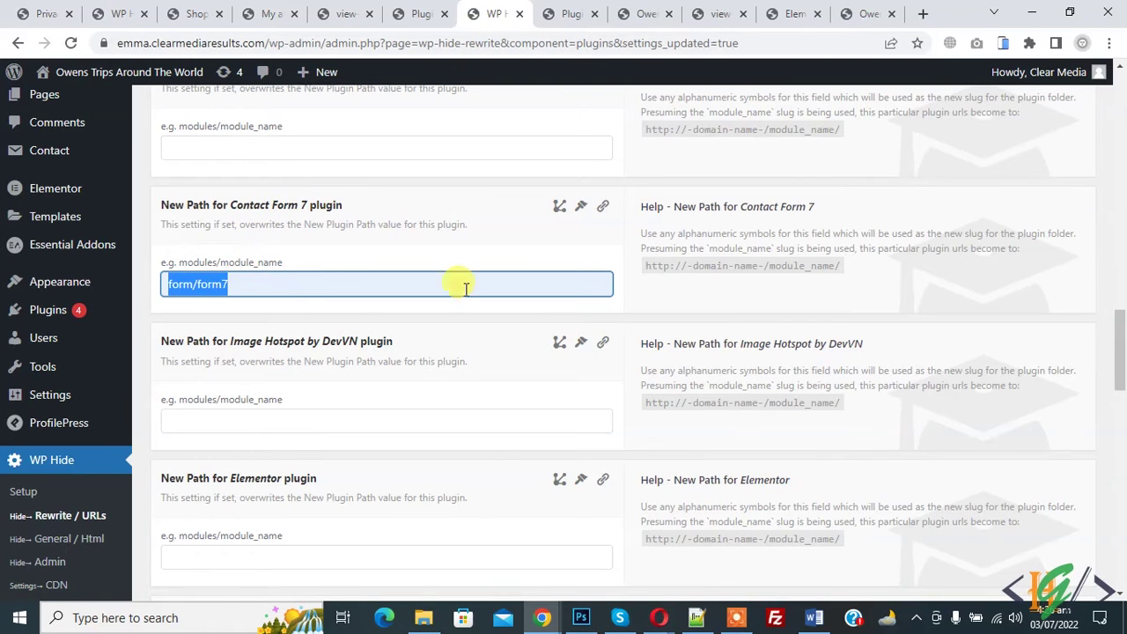
{"action": "scroll", "coordinate": [924, 357], "scroll_direction": "down", "scroll_amount": 20}
{"action": "left_click", "coordinate": [1074, 526]}
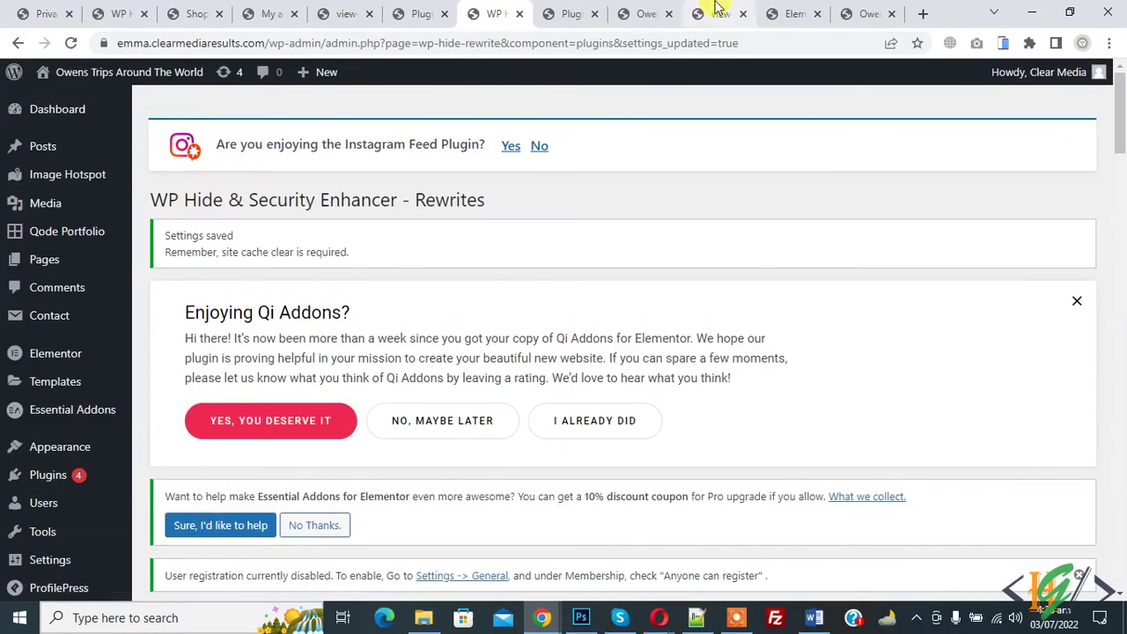
Reload the page source with line wrap and search for form/form7 to find the Contact Form 7 stylesheet.
{"action": "left_click", "coordinate": [718, 13]}
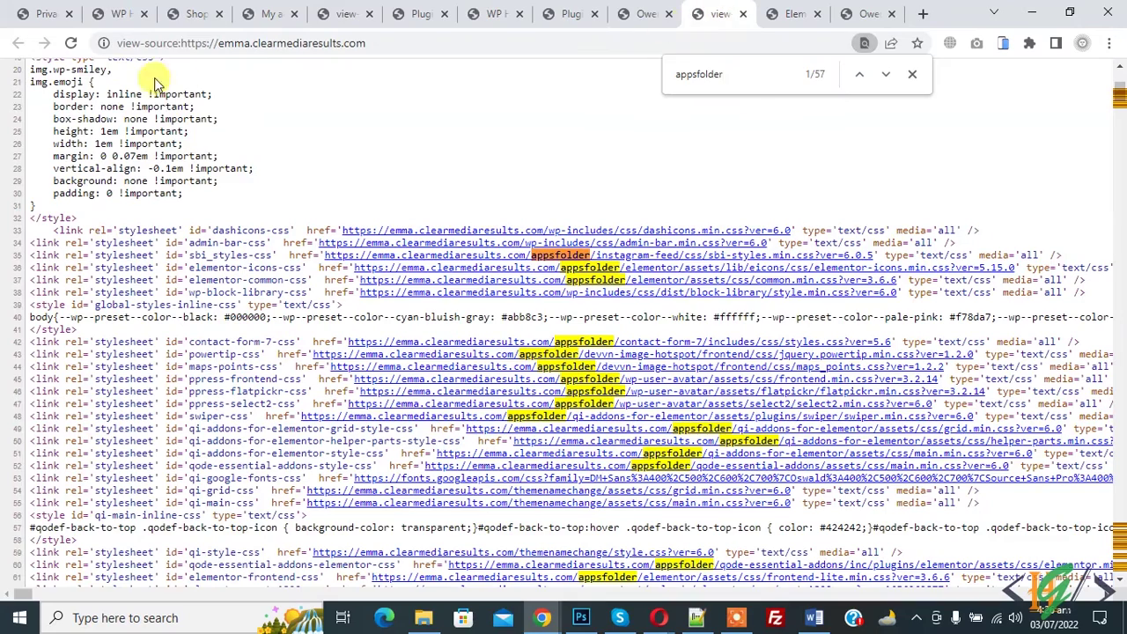
{"action": "left_click", "coordinate": [70, 44]}
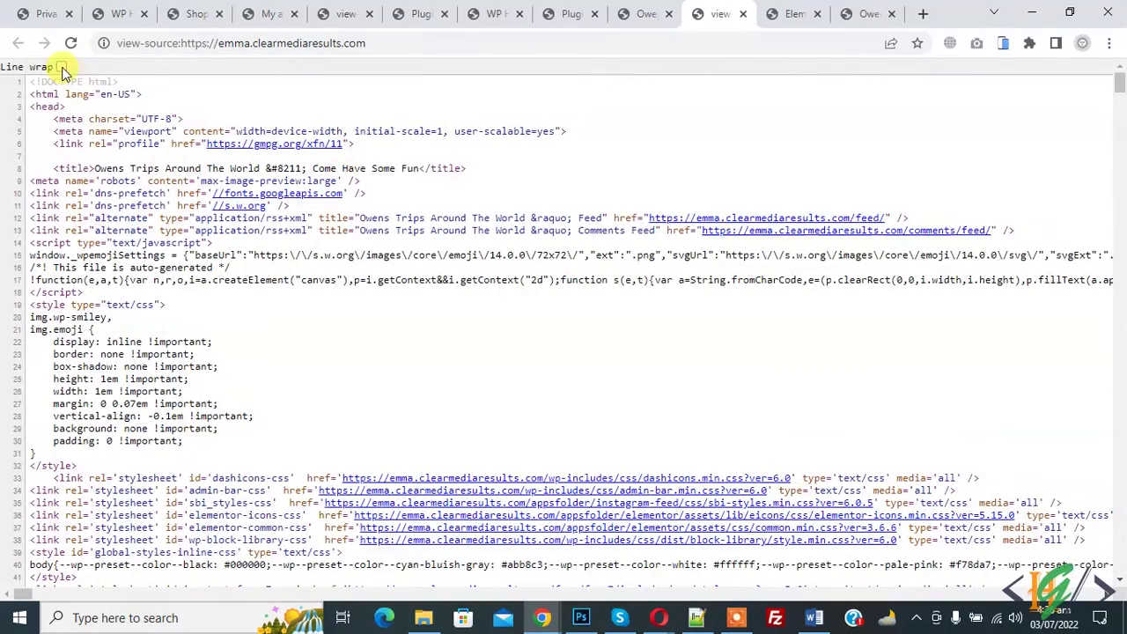
{"action": "left_click", "coordinate": [61, 71]}
{"action": "key", "text": "ctrl+f"}
{"action": "type", "text": "form/form7"}
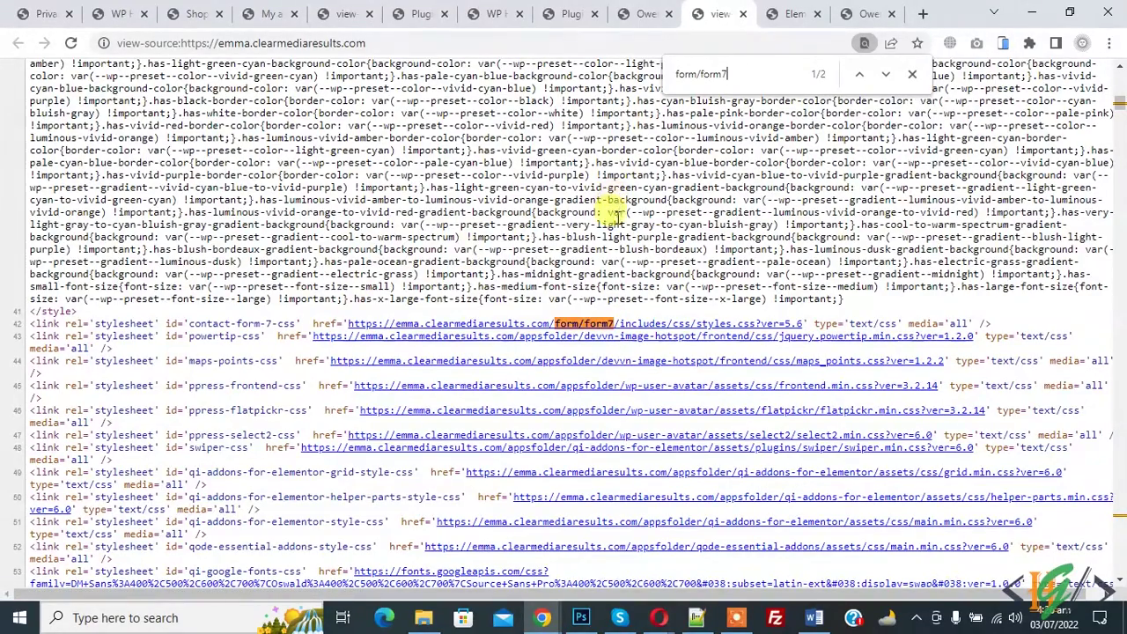
{"action": "left_click", "coordinate": [493, 13]}
Scroll through WP Hide's plugin path settings and back up toward the Uploads tab.
{"action": "scroll", "coordinate": [485, 227], "scroll_direction": "down", "scroll_amount": 10}
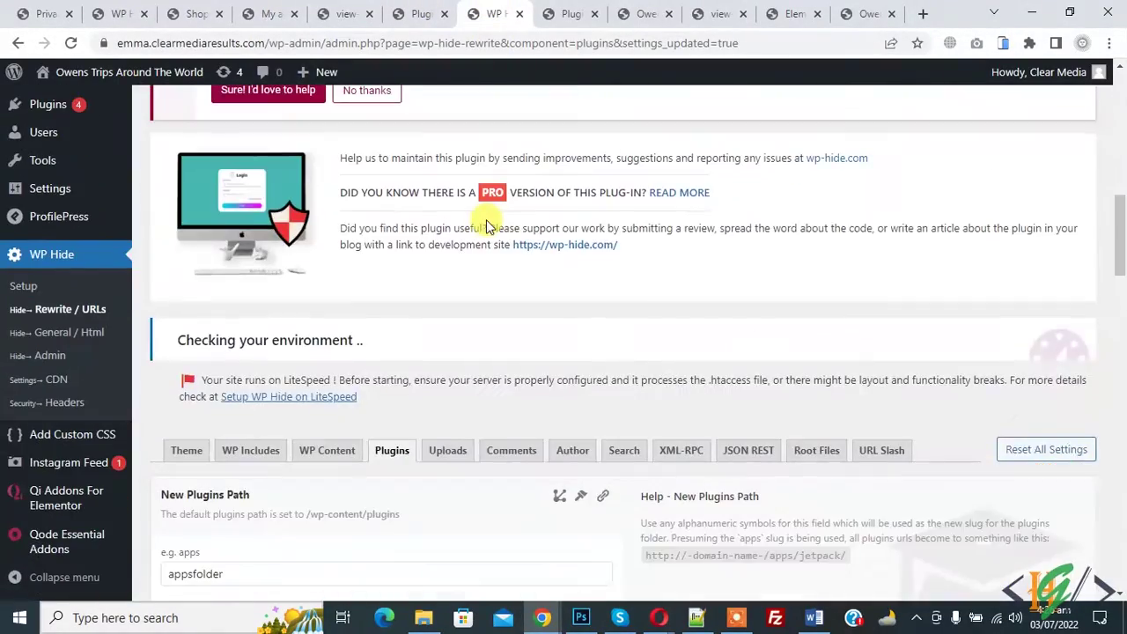
{"action": "scroll", "coordinate": [491, 220], "scroll_direction": "down", "scroll_amount": 15}
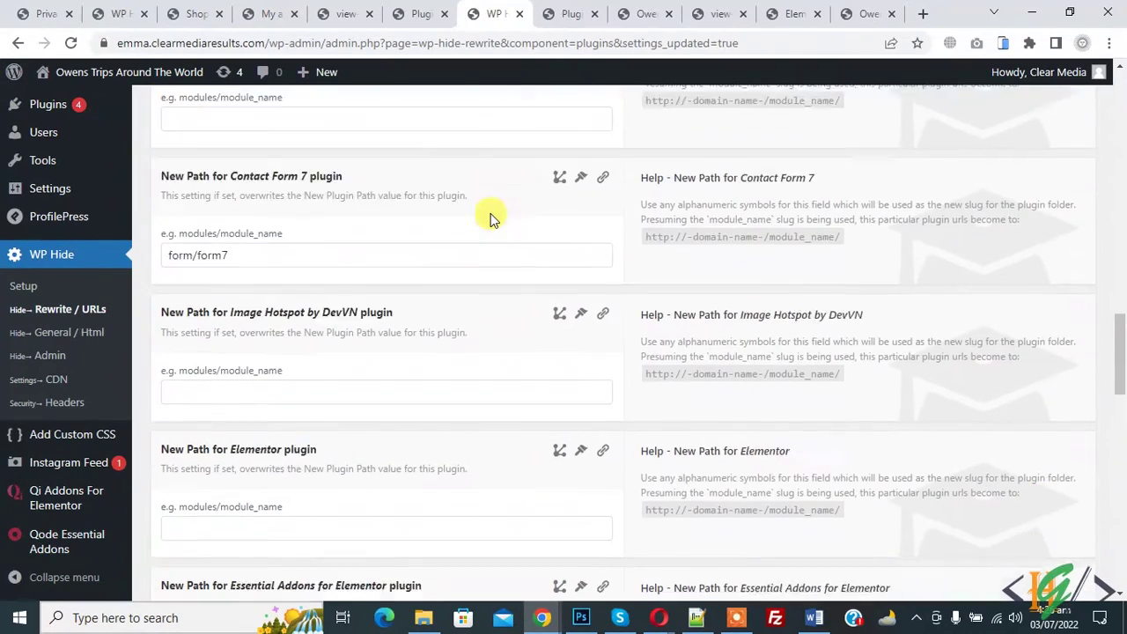
{"action": "scroll", "coordinate": [490, 213], "scroll_direction": "up", "scroll_amount": 15}
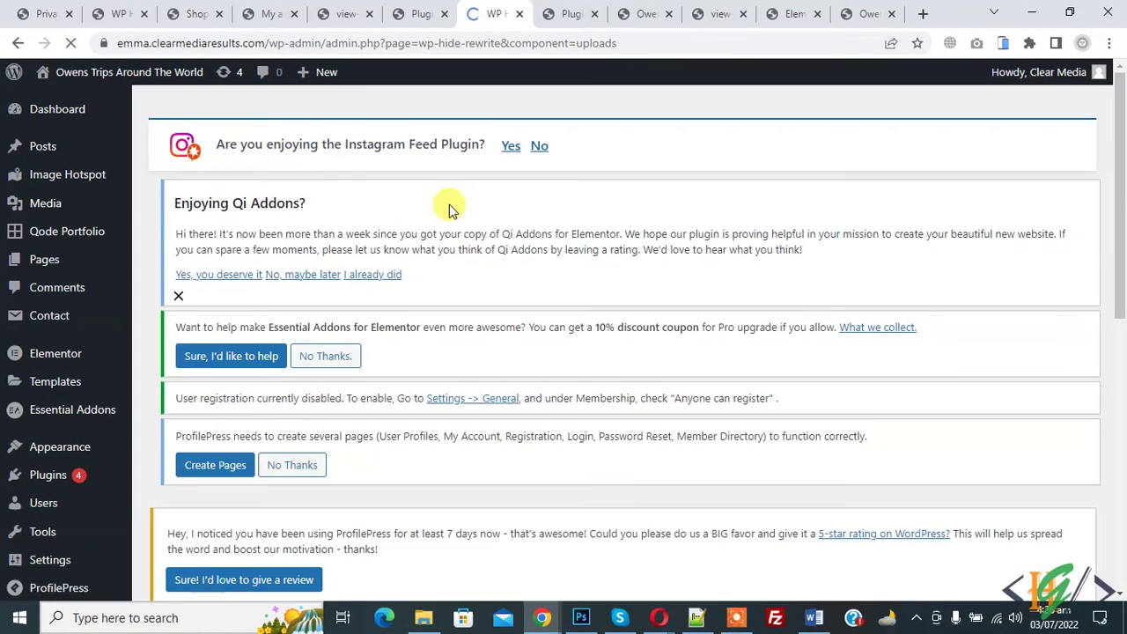
Review the default uploads and wp-includes paths, leaving New Includes Path empty, then go to WP Content.
{"action": "scroll", "coordinate": [449, 209], "scroll_direction": "down", "scroll_amount": 2}
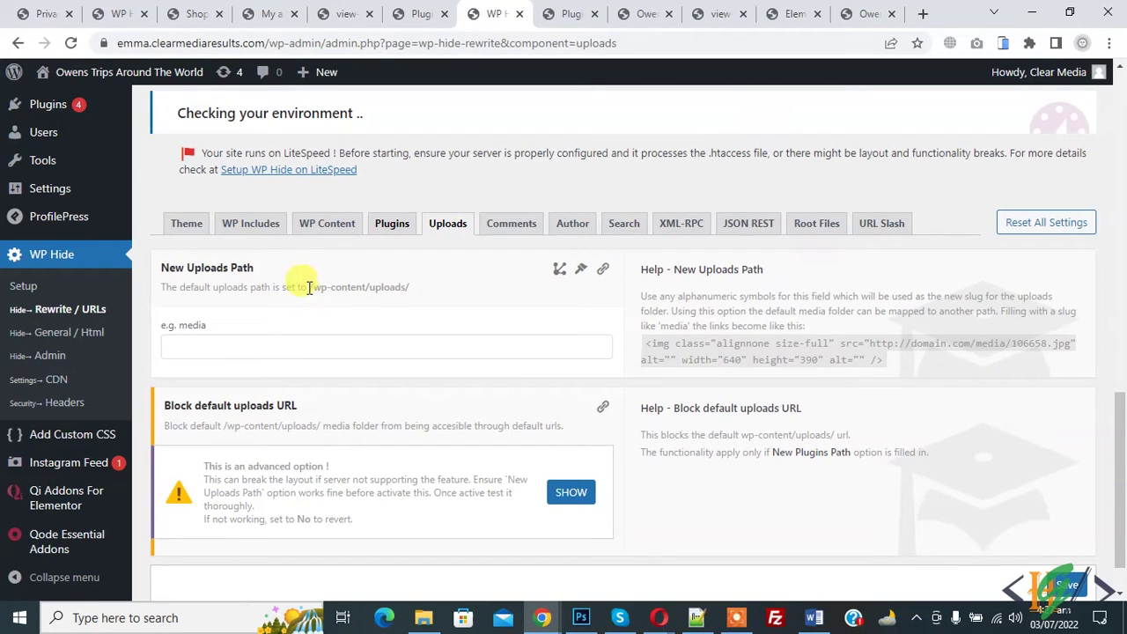
{"action": "left_click_drag", "start_coordinate": [345, 290], "coordinate": [415, 287]}
{"action": "left_click", "coordinate": [388, 287]}
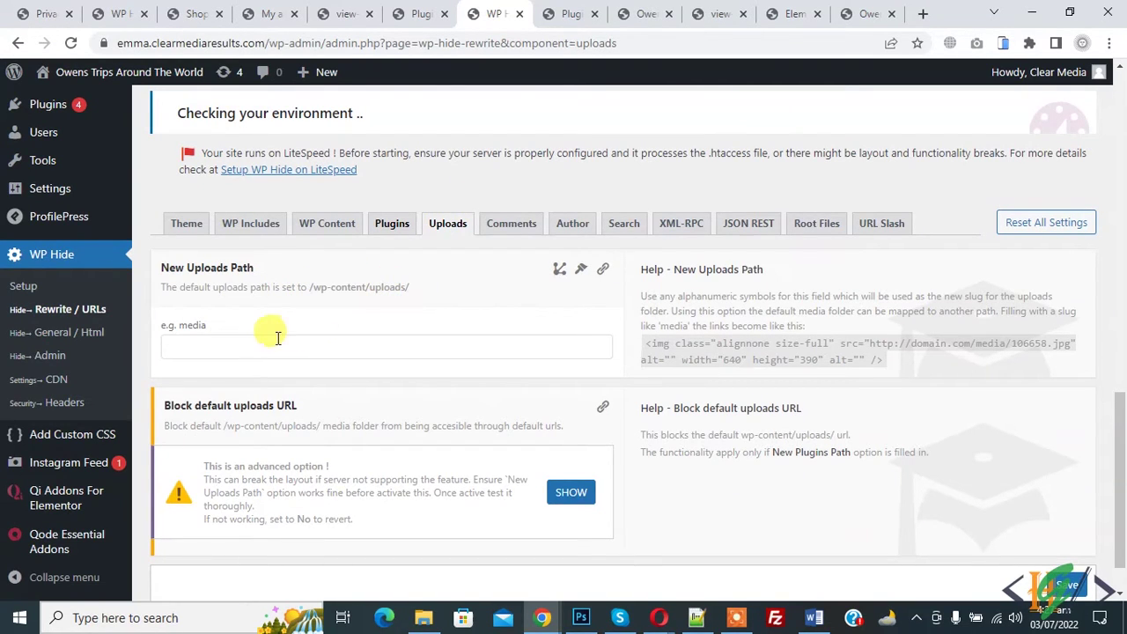
{"action": "left_click", "coordinate": [251, 231]}
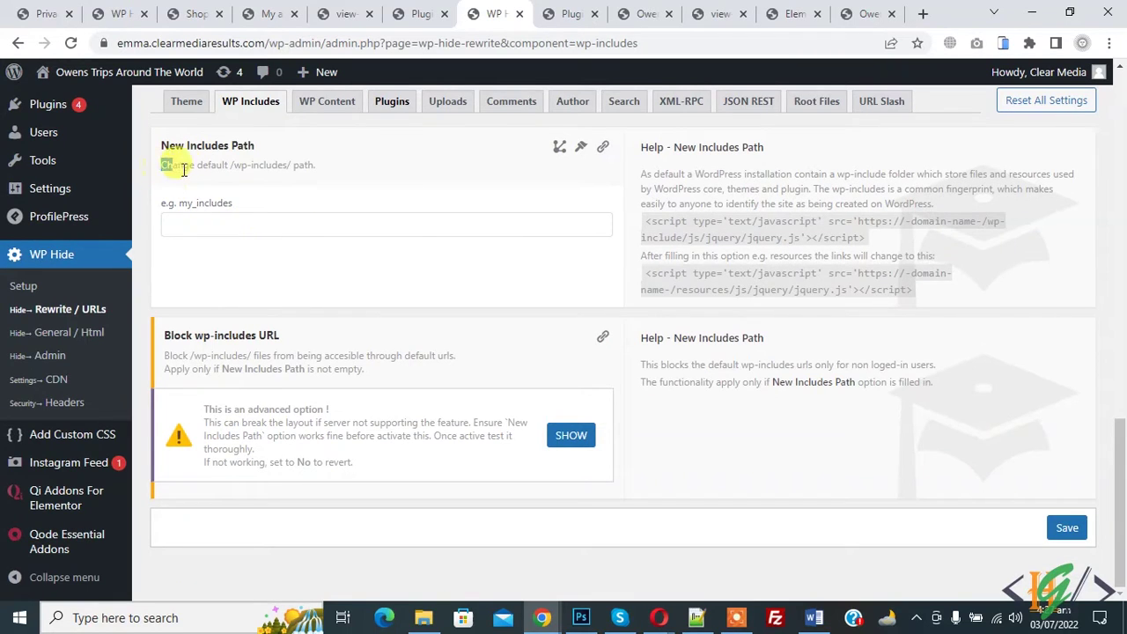
{"action": "left_click_drag", "start_coordinate": [184, 170], "coordinate": [292, 168]}
{"action": "double_click", "coordinate": [185, 203]}
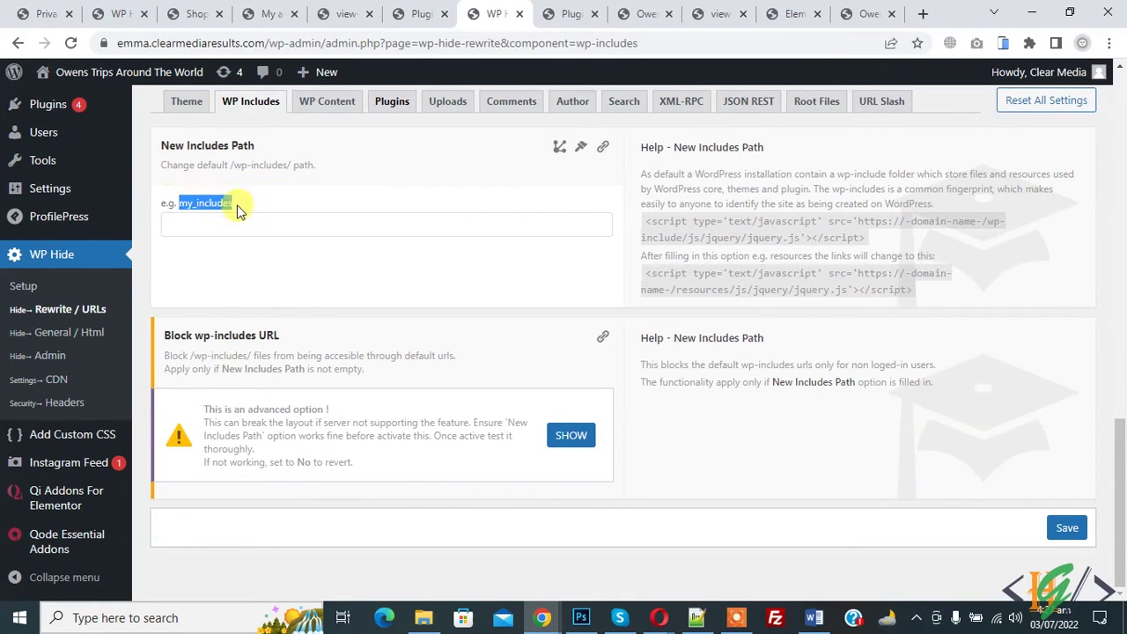
{"action": "left_click", "coordinate": [221, 227]}
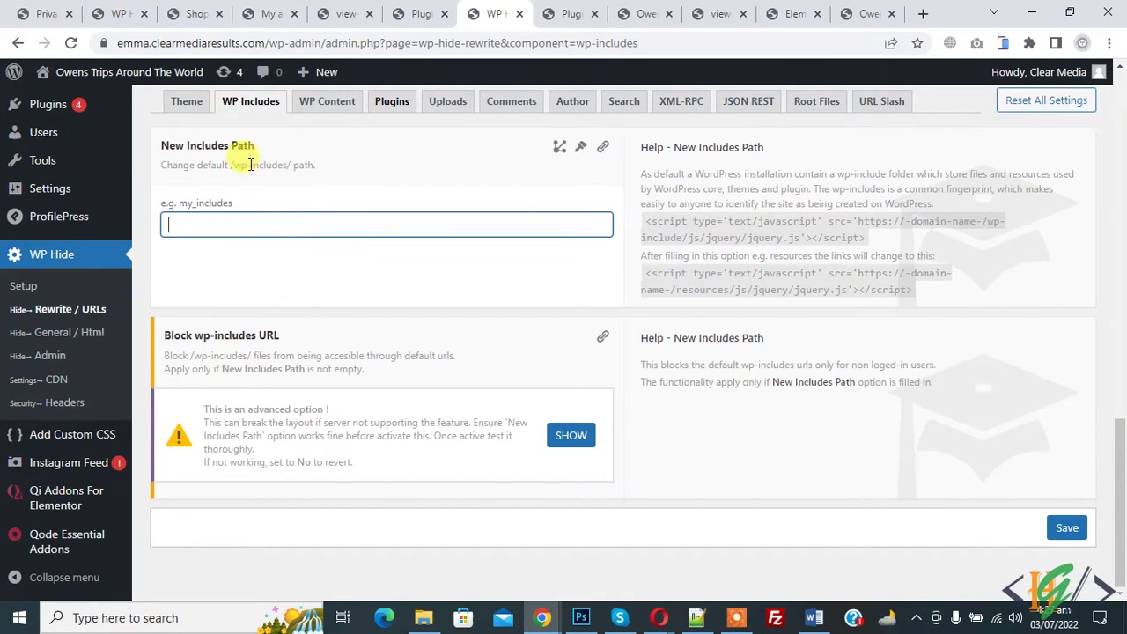
{"action": "left_click", "coordinate": [324, 106]}
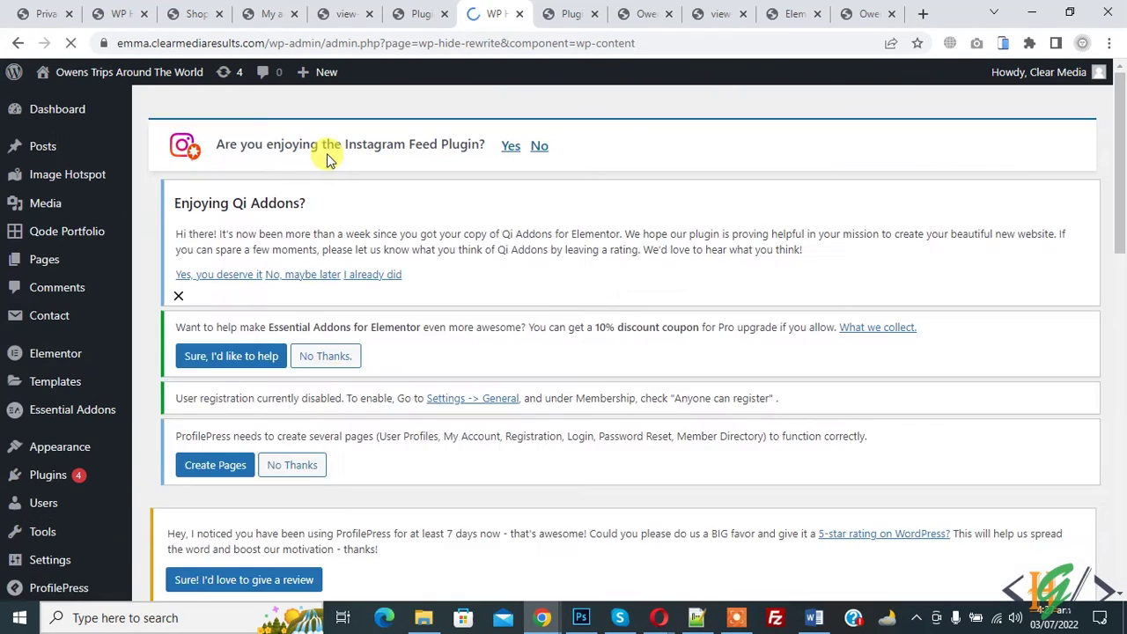
{"action": "scroll", "coordinate": [231, 209], "scroll_direction": "down", "scroll_amount": 10}
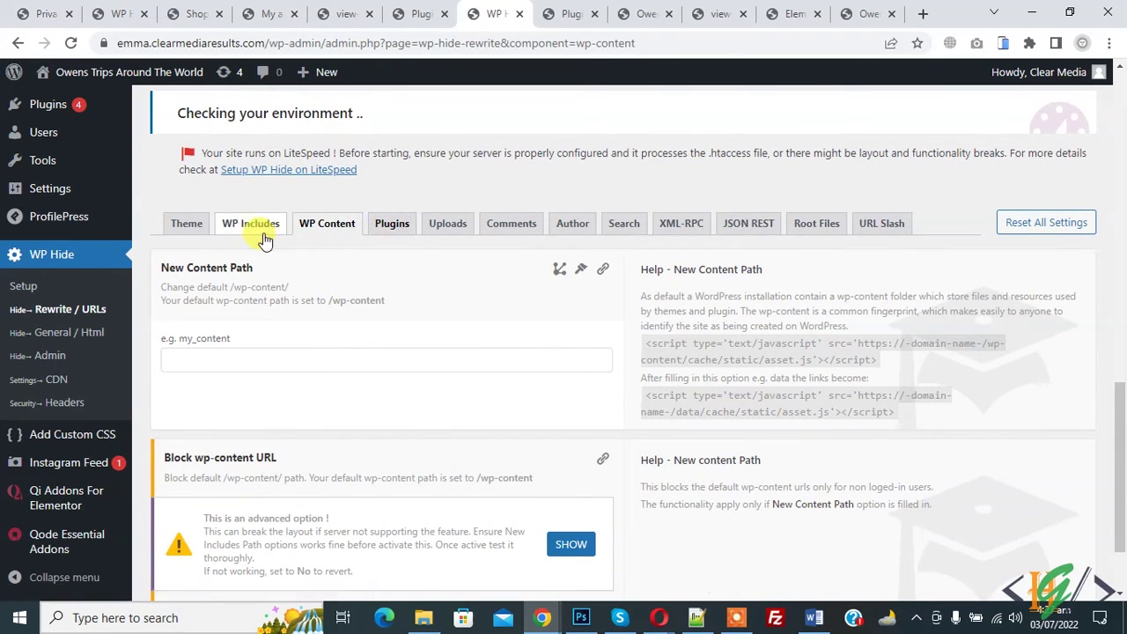
{"action": "scroll", "coordinate": [282, 242], "scroll_direction": "down", "scroll_amount": 2}
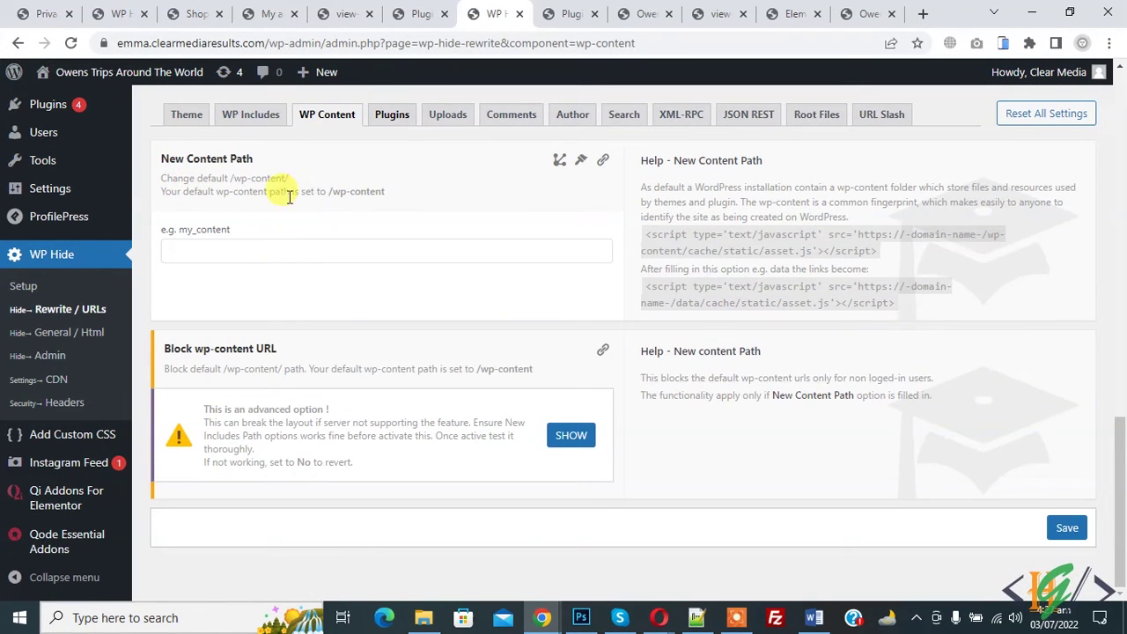
{"action": "left_click_drag", "start_coordinate": [233, 185], "coordinate": [313, 200]}
{"action": "left_click", "coordinate": [314, 200]}
{"action": "scroll", "coordinate": [422, 211], "scroll_direction": "up", "scroll_amount": 1}
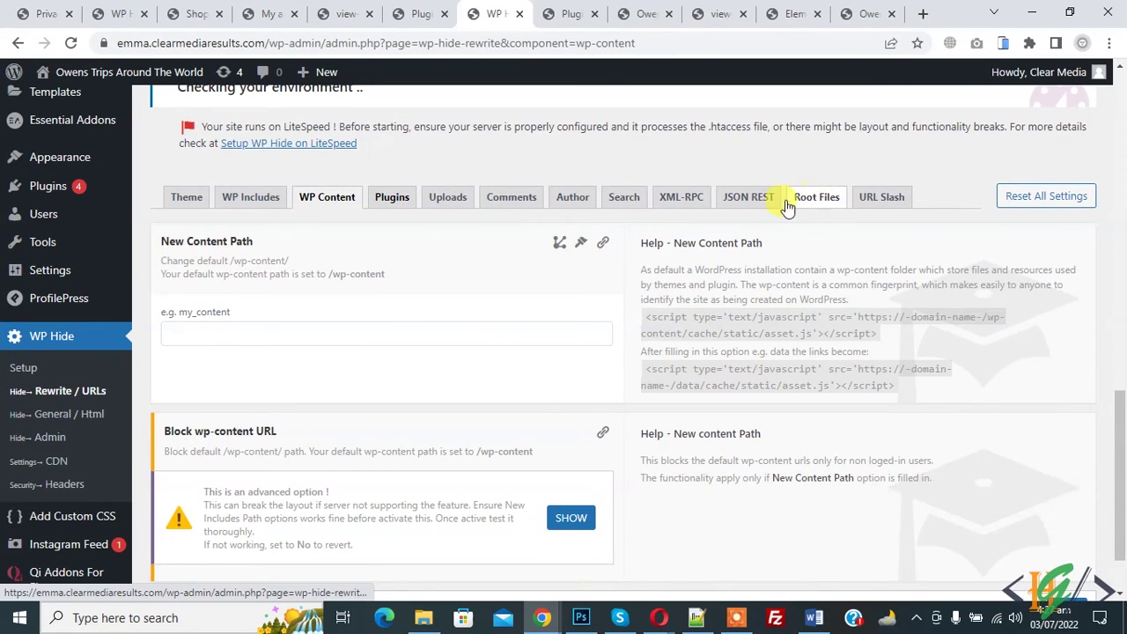